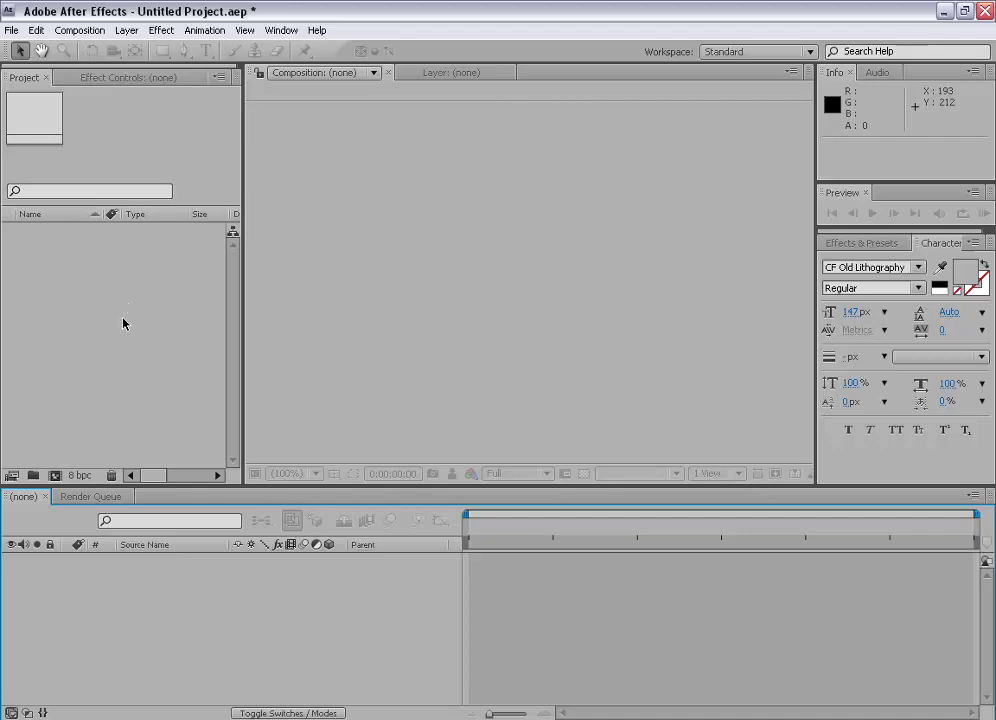
Open the Import File dialog and browse the file type filters, keeping All Acceptable Files.
click(12, 30)
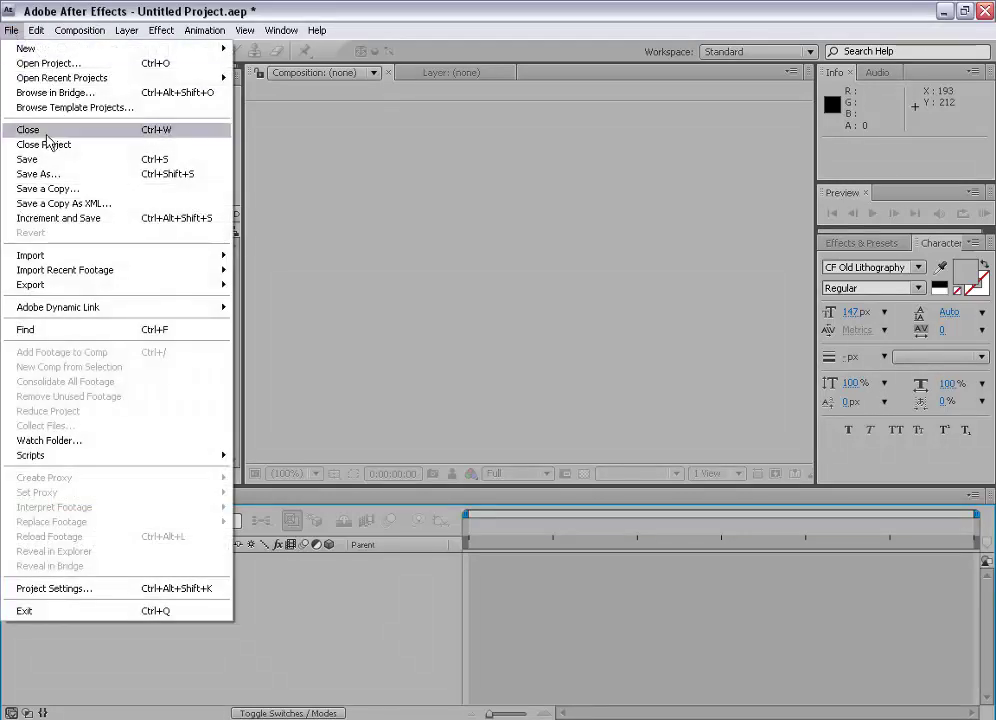
mouse_move(69, 257)
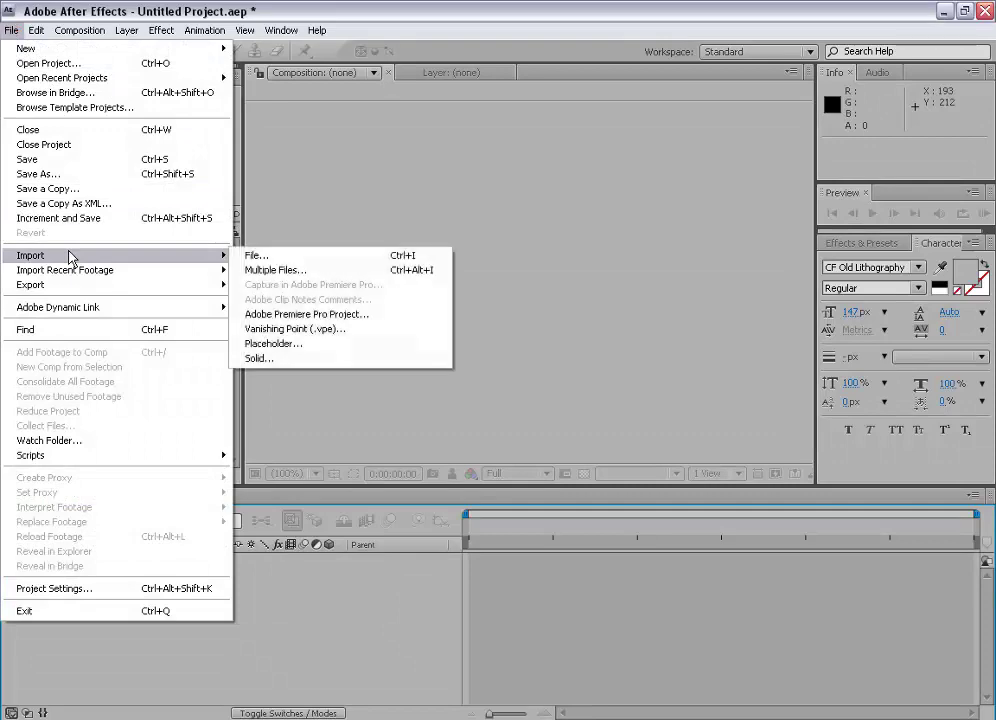
click(257, 257)
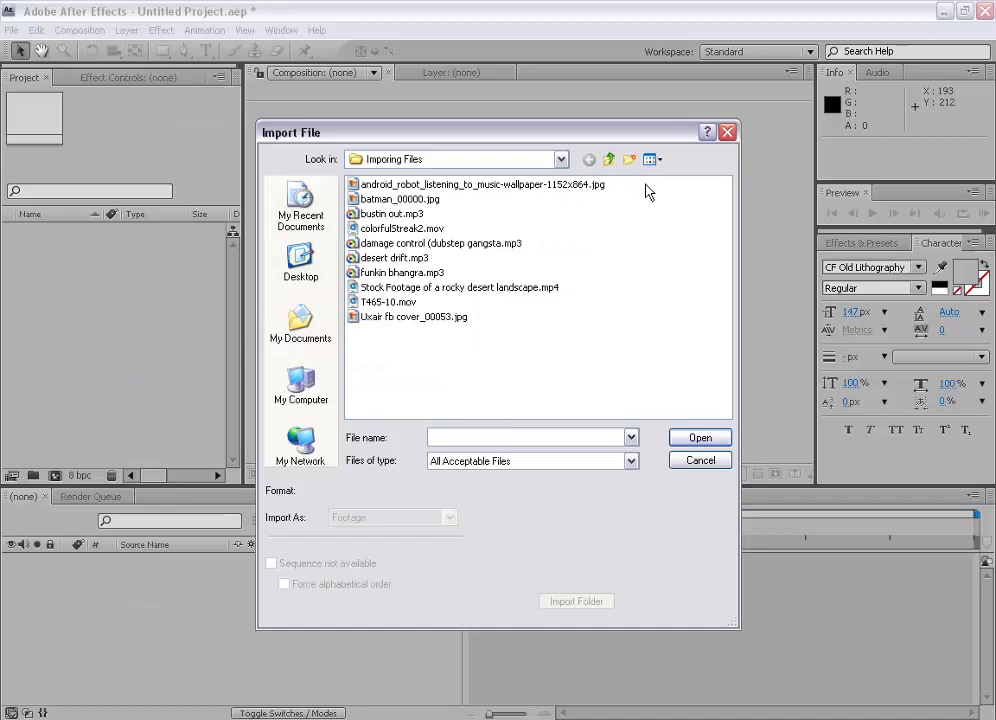
click(631, 461)
scroll(629, 445, down, 1)
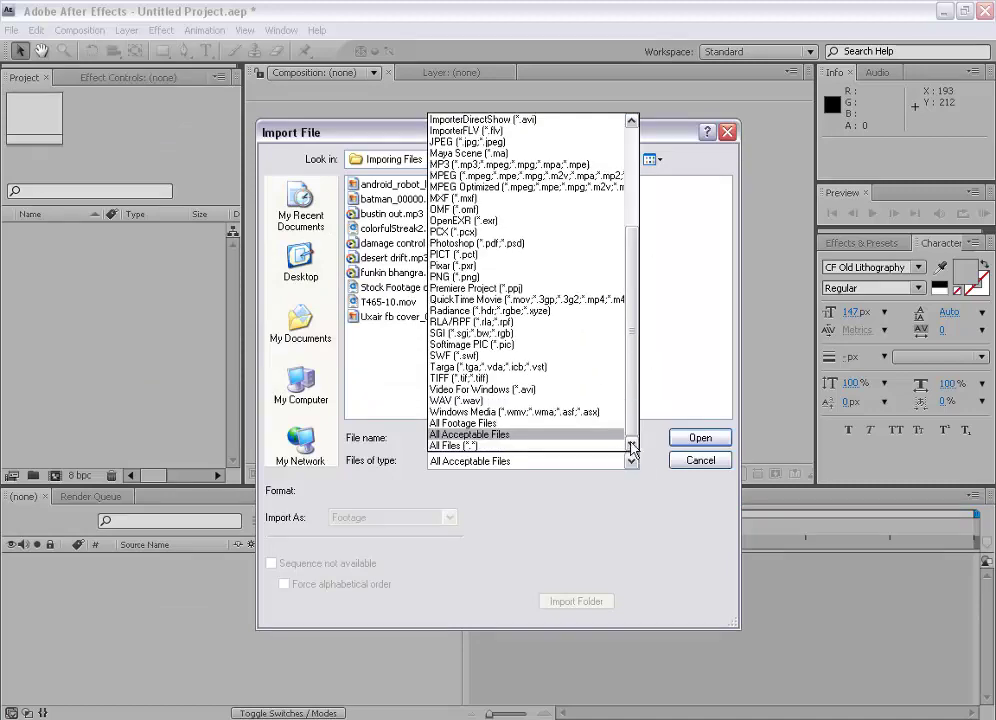
click(657, 376)
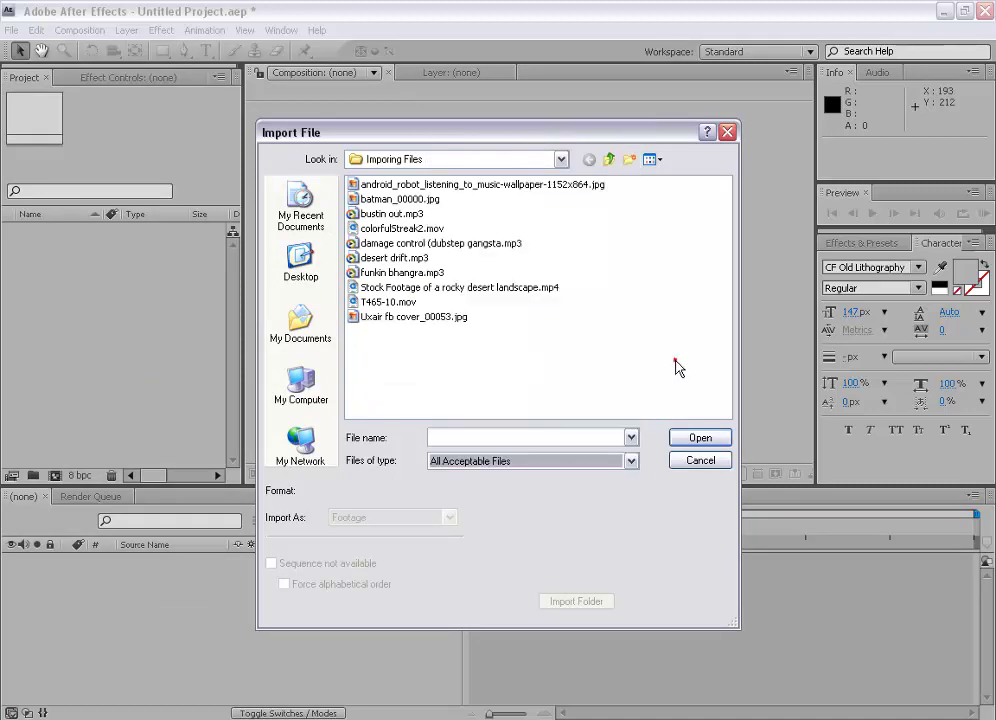
click(614, 461)
scroll(630, 390, down, 1)
scroll(640, 300, up, 7)
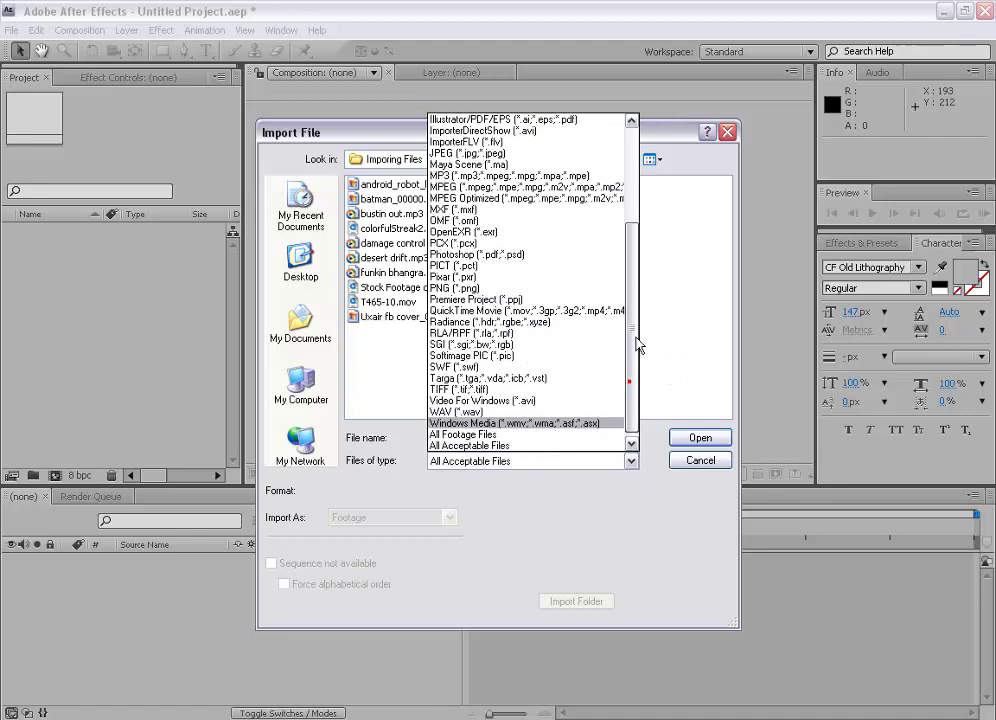
click(655, 275)
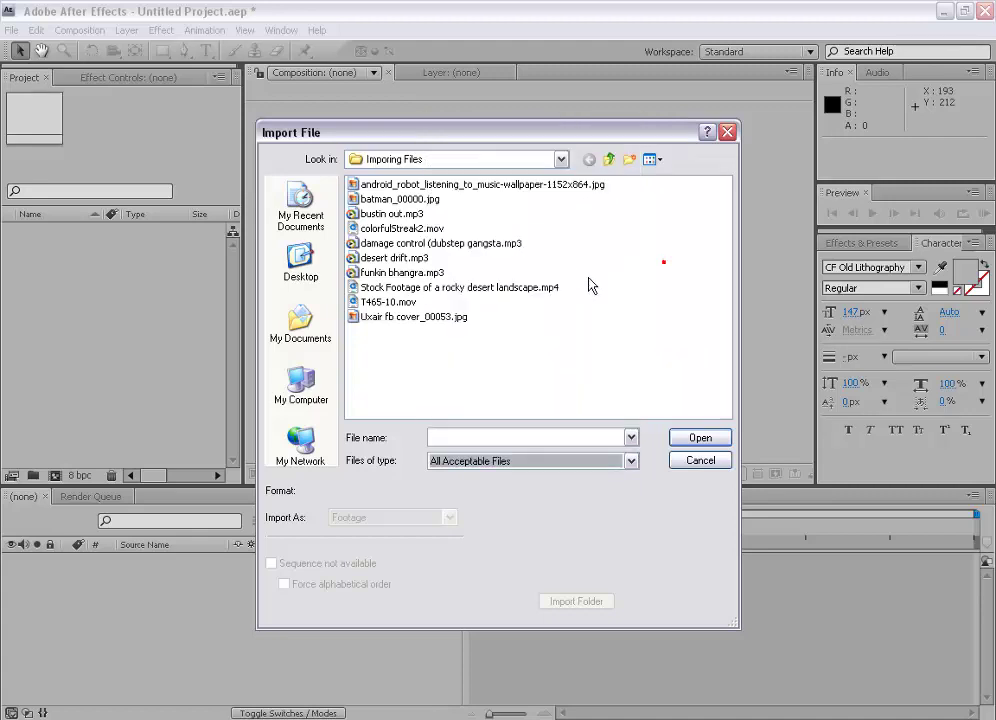
Inspect a few files in the folder, then cancel the import without importing anything.
click(405, 243)
click(410, 272)
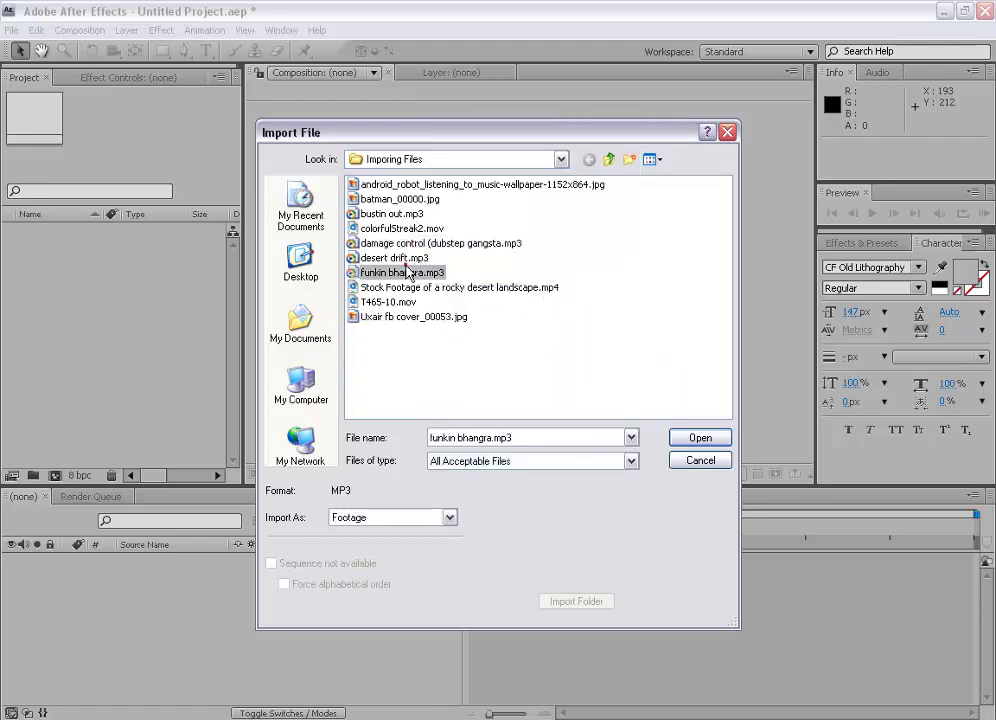
click(428, 349)
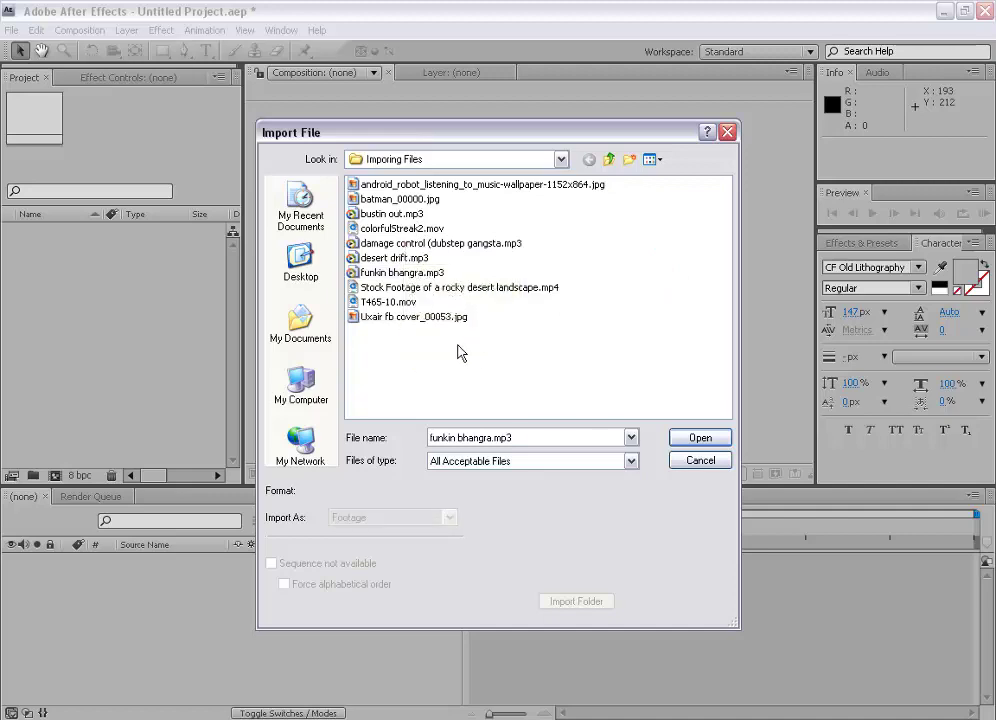
click(420, 316)
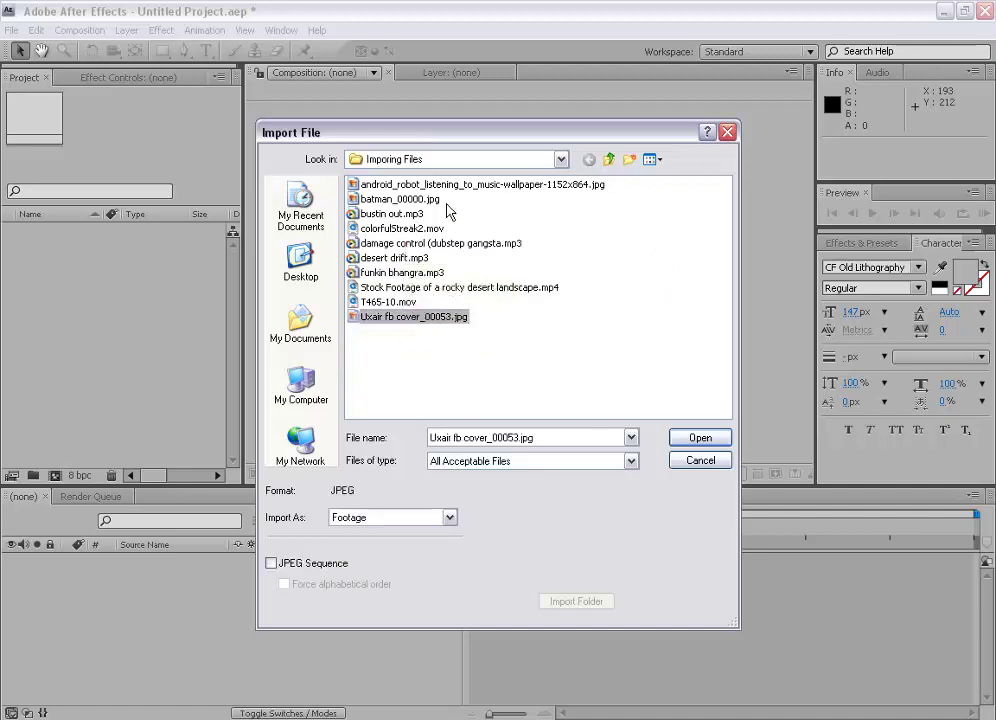
click(472, 317)
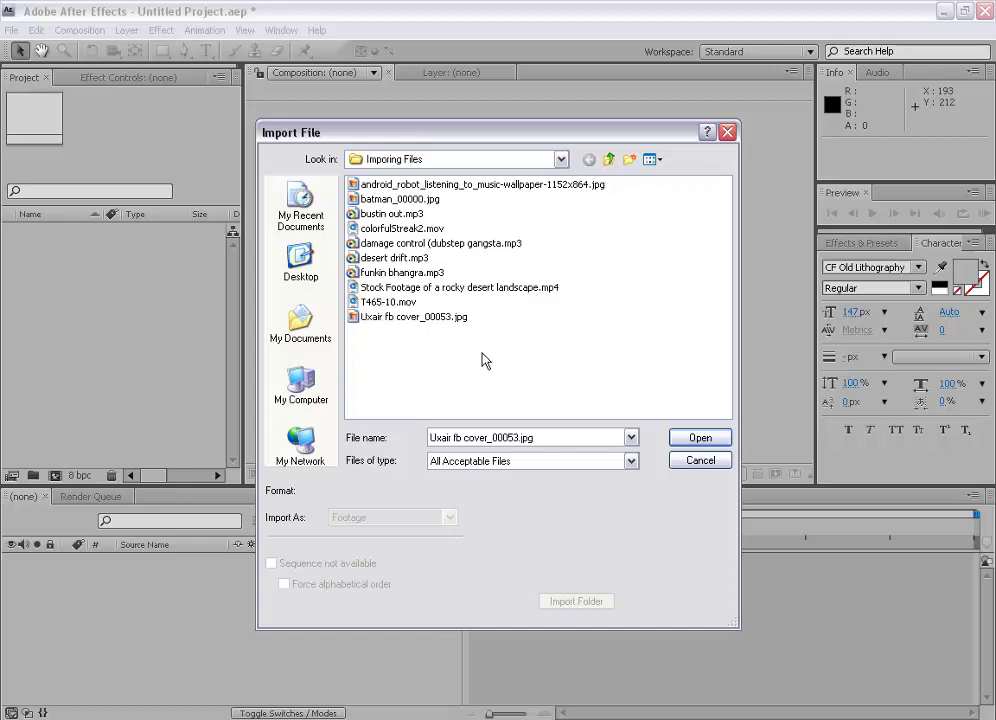
click(697, 461)
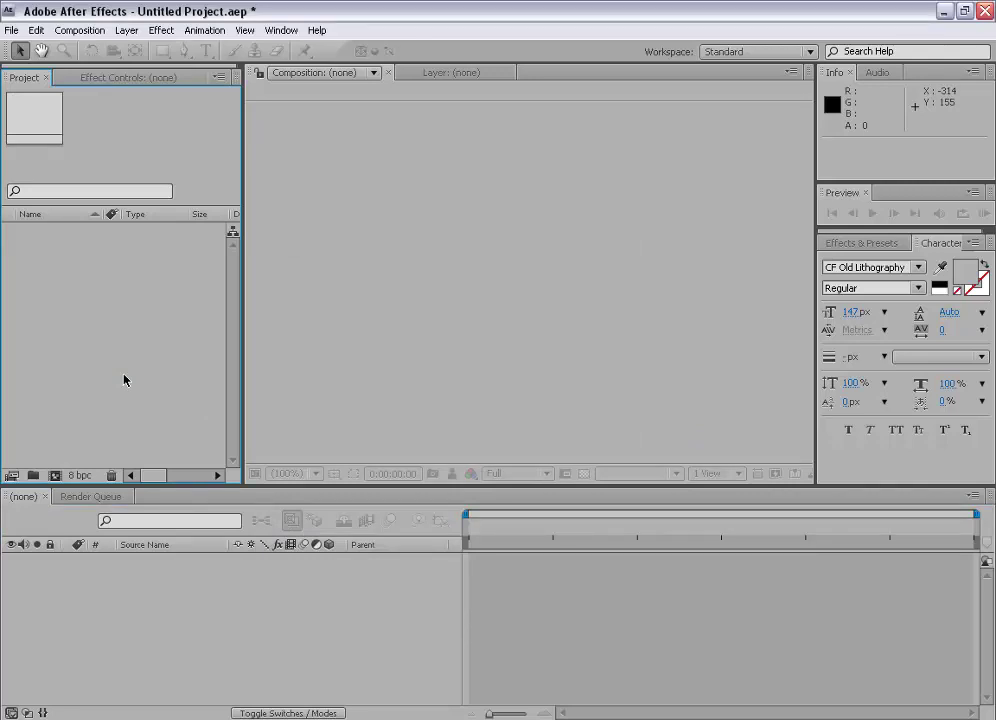
Reopen Import File from the Project panel and experiment with selecting multiple files.
double_click(124, 380)
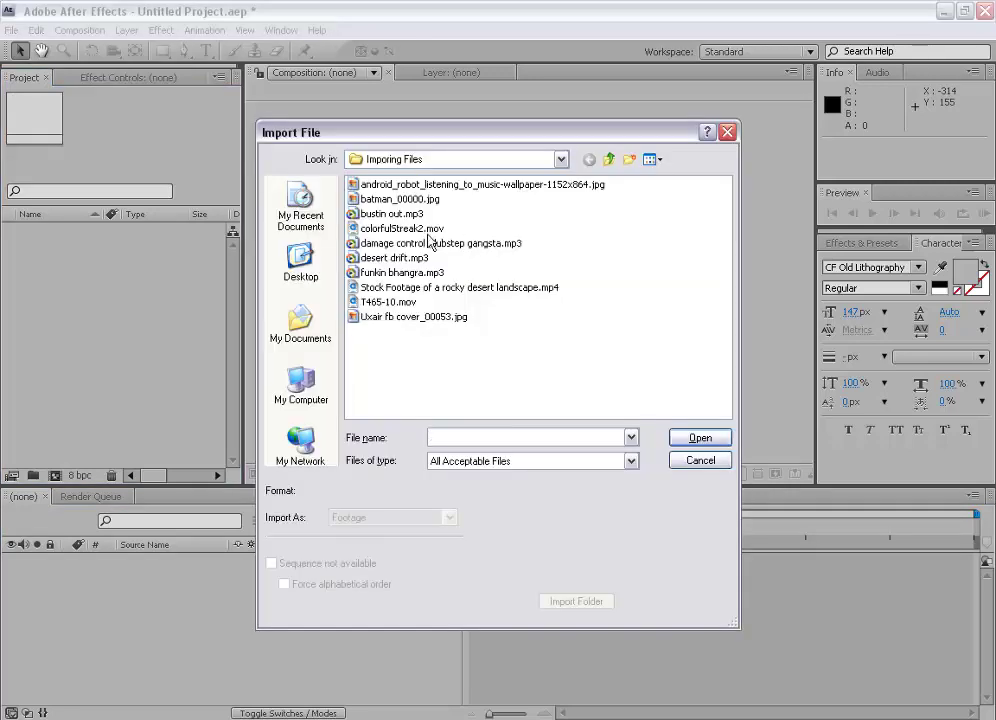
drag(652, 180, 373, 356)
click(540, 349)
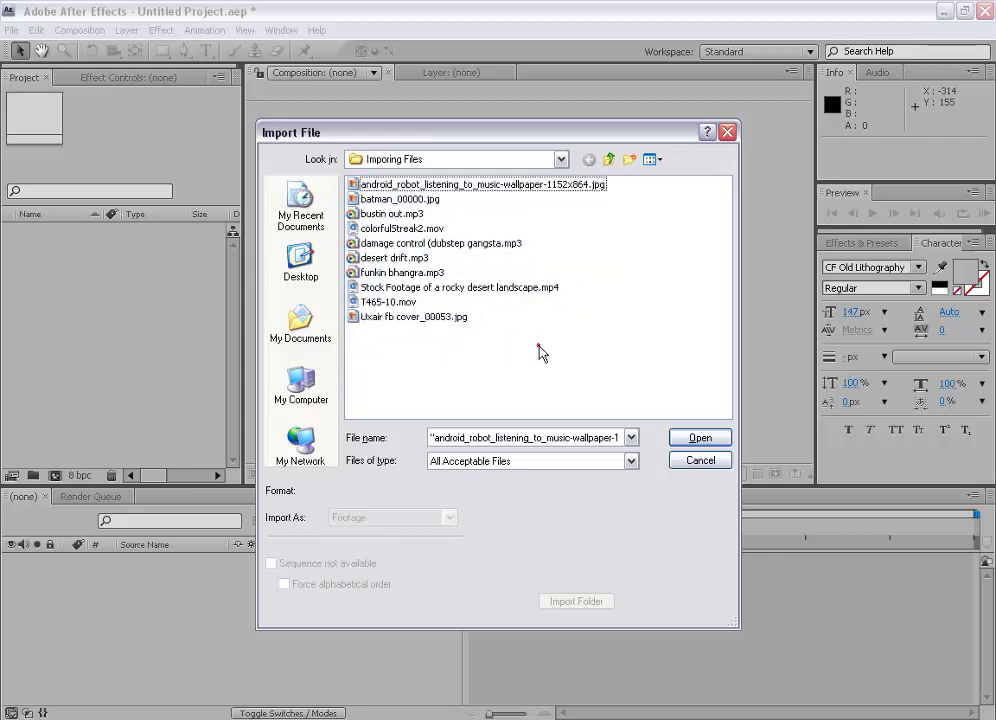
click(418, 317)
ctrl+click(395, 258)
ctrl+click(411, 214)
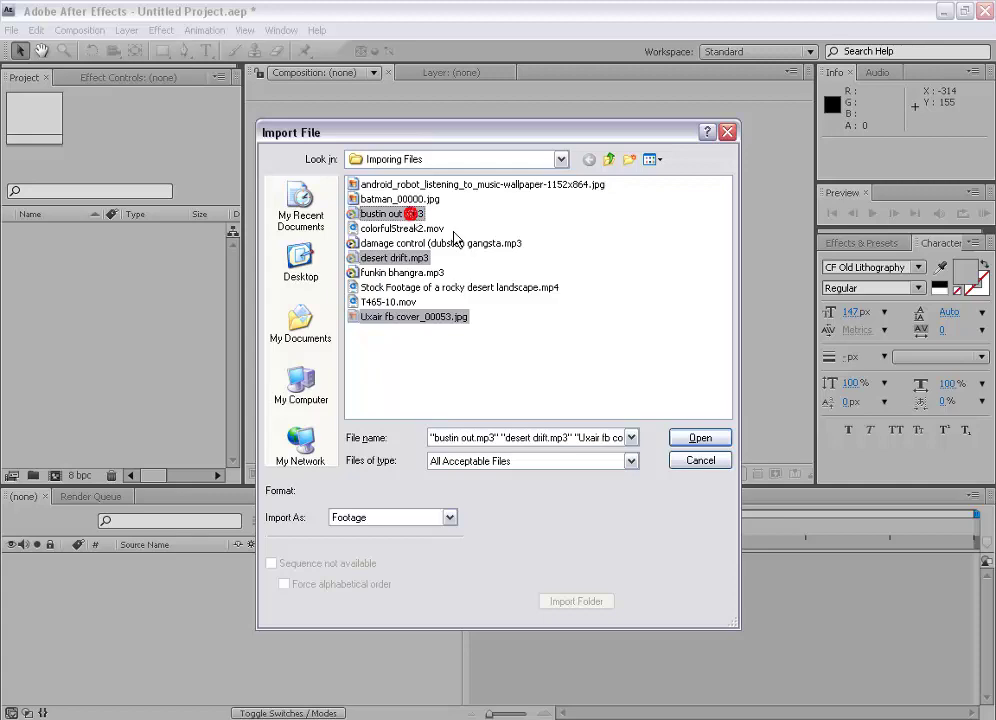
click(640, 308)
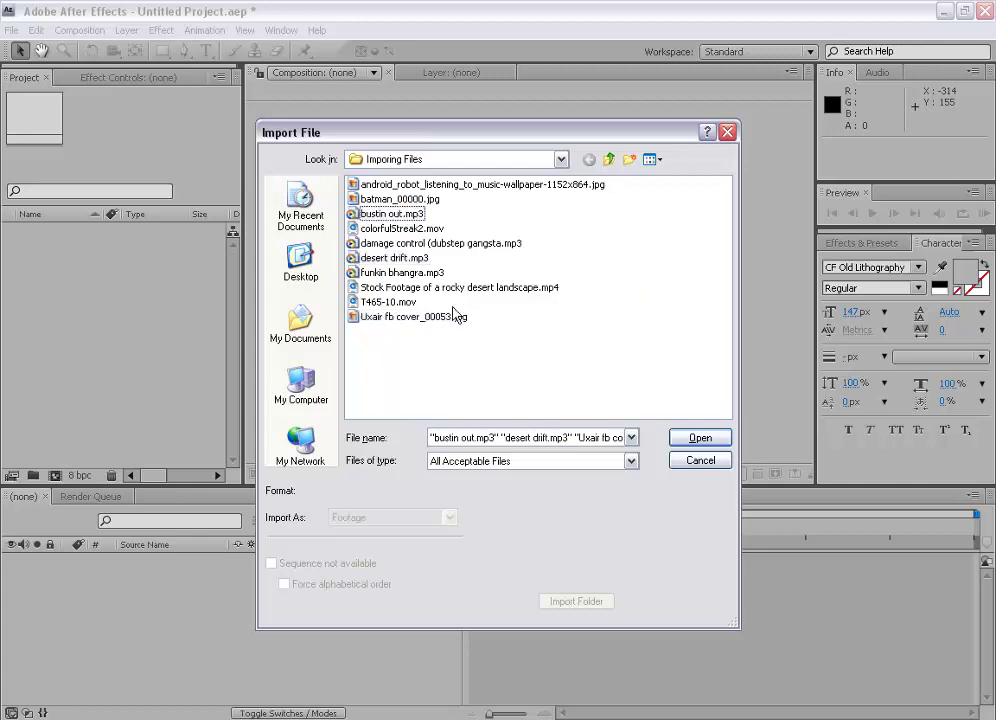
Select android_robot_listening_to_music-wallpaper-1152x864.jpg and import it into the project.
click(400, 317)
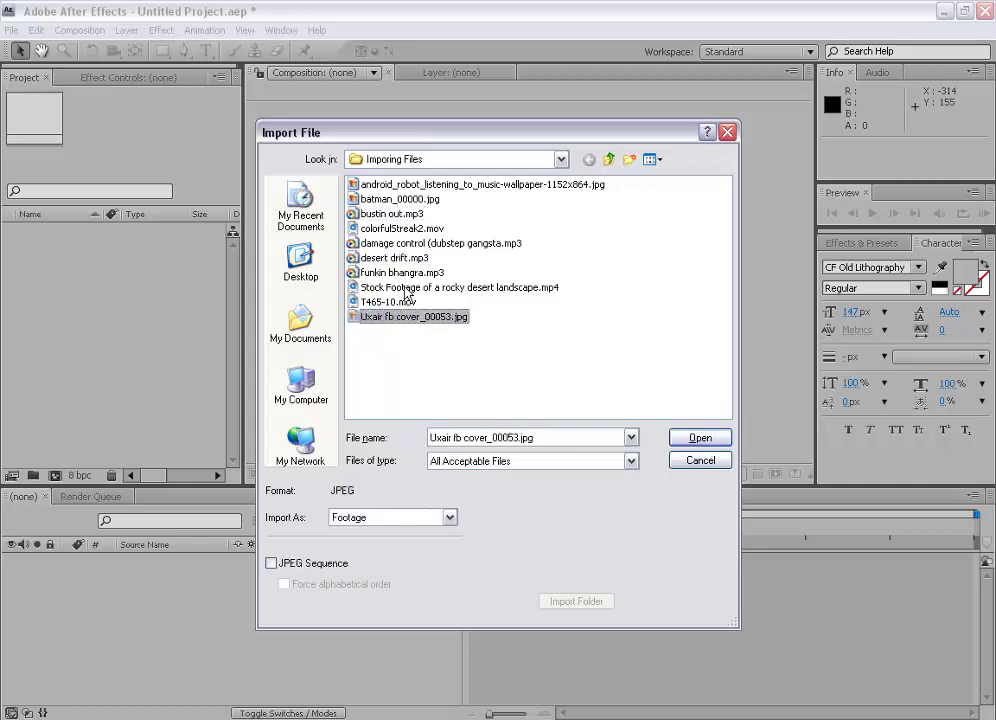
click(400, 199)
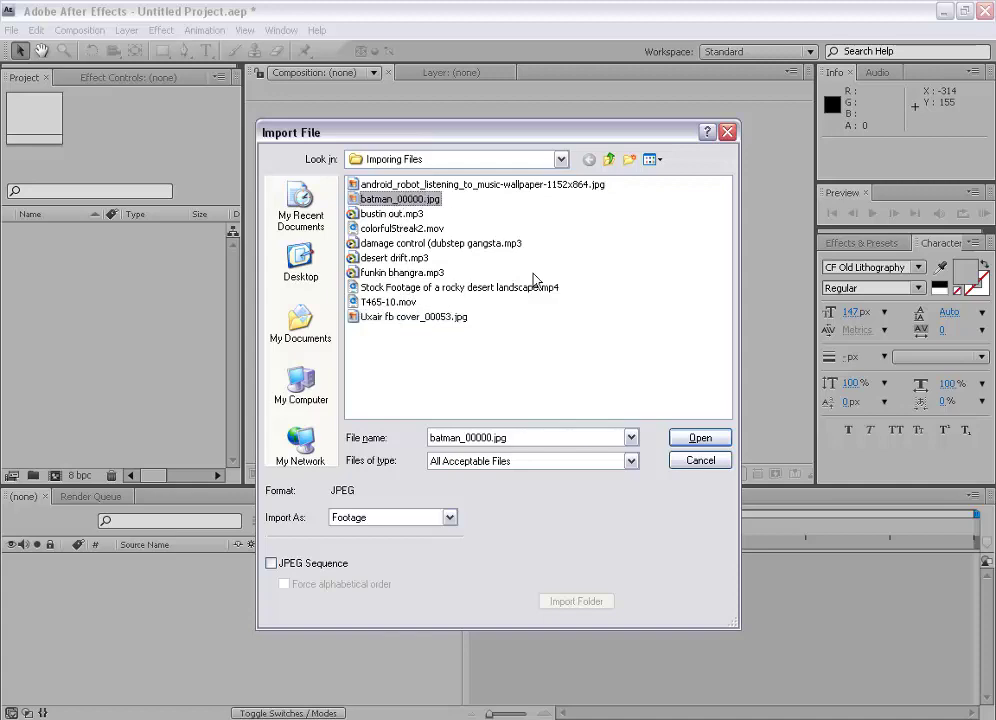
click(400, 184)
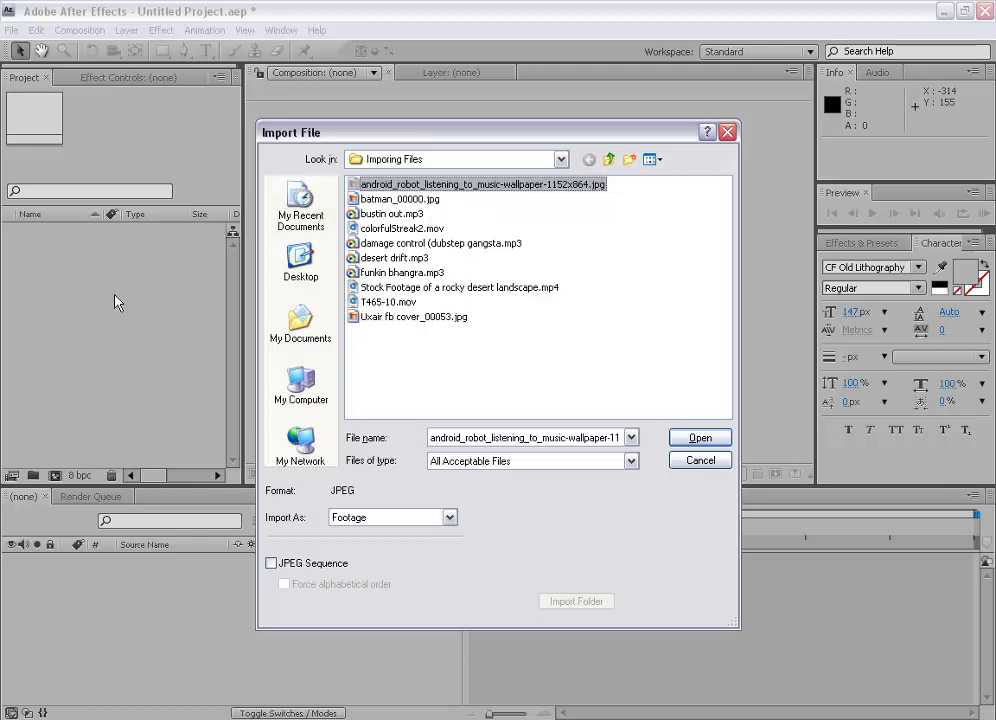
click(700, 439)
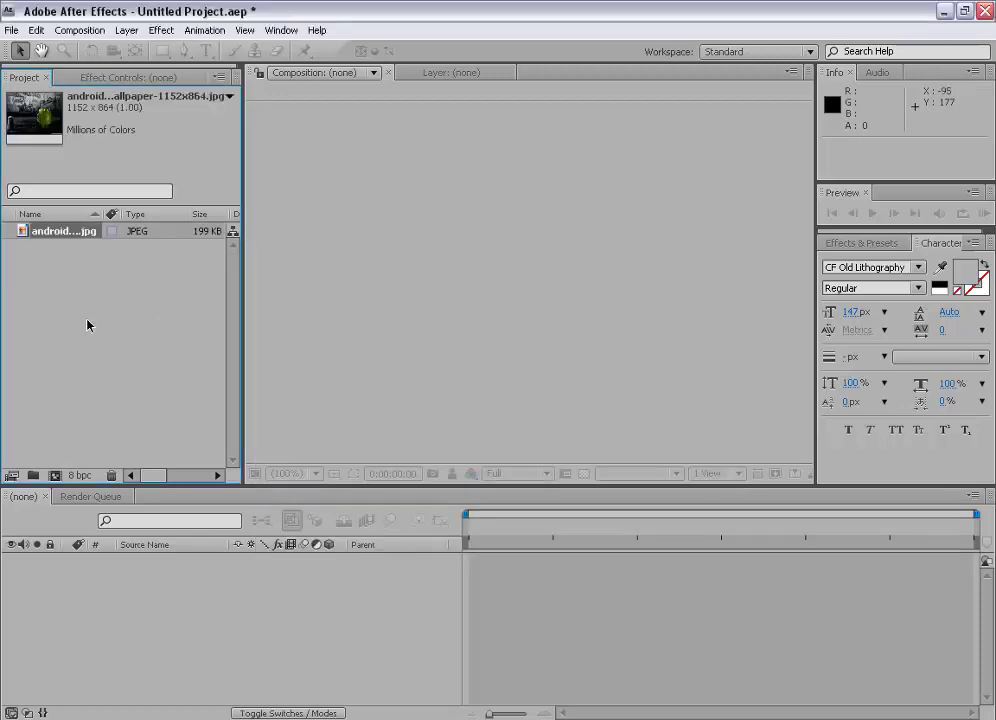
Start a new composition and name it 'tutorial'.
click(87, 325)
click(55, 232)
click(70, 311)
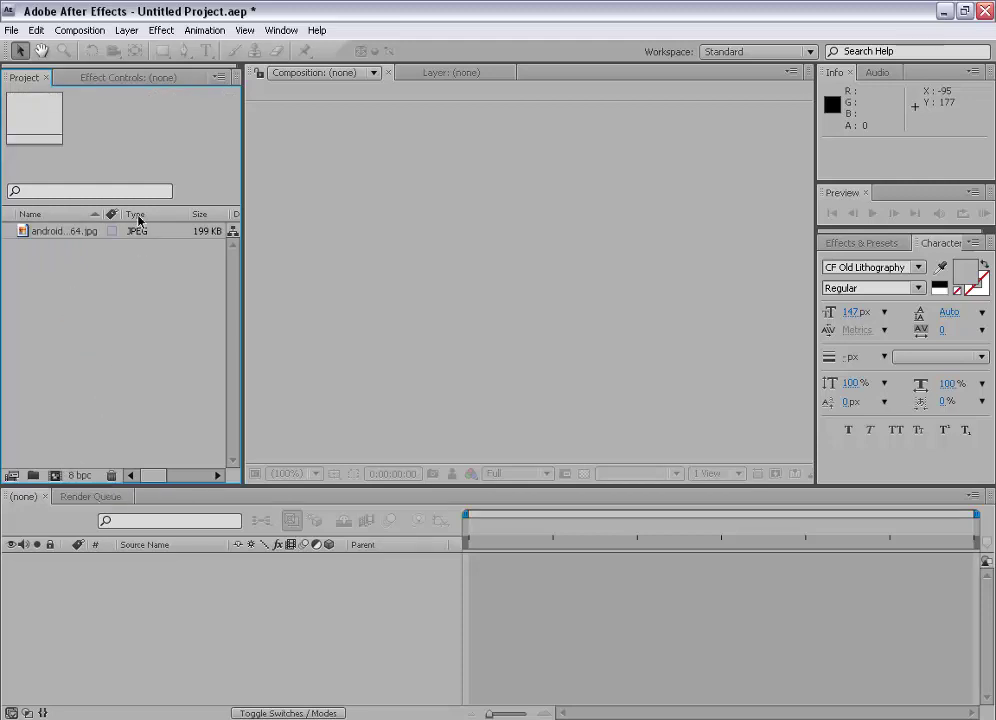
click(69, 32)
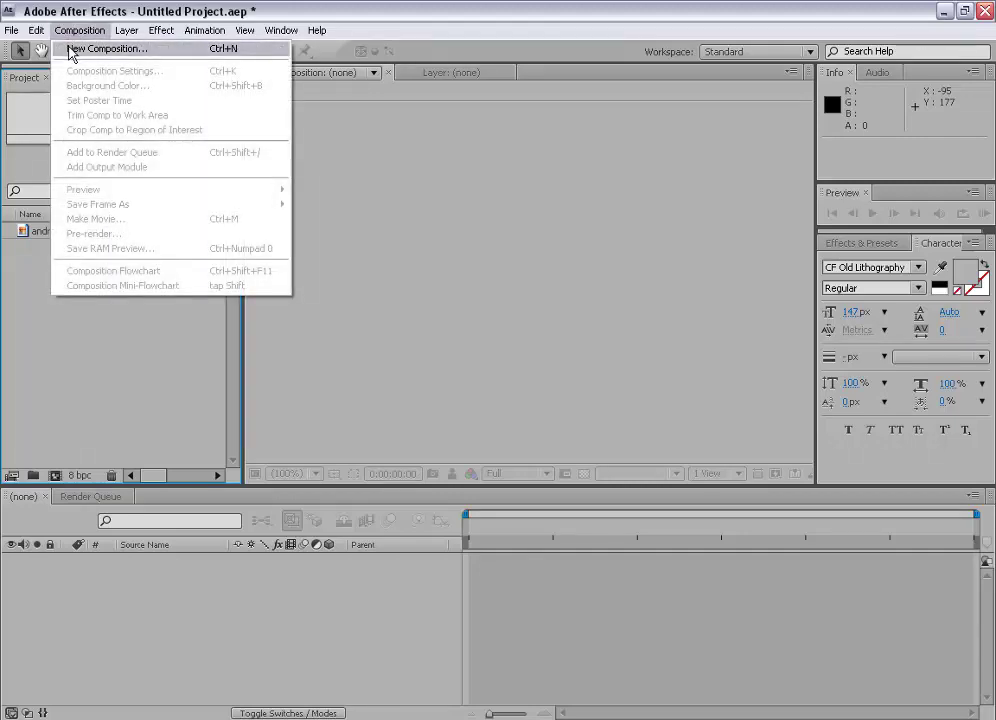
click(69, 45)
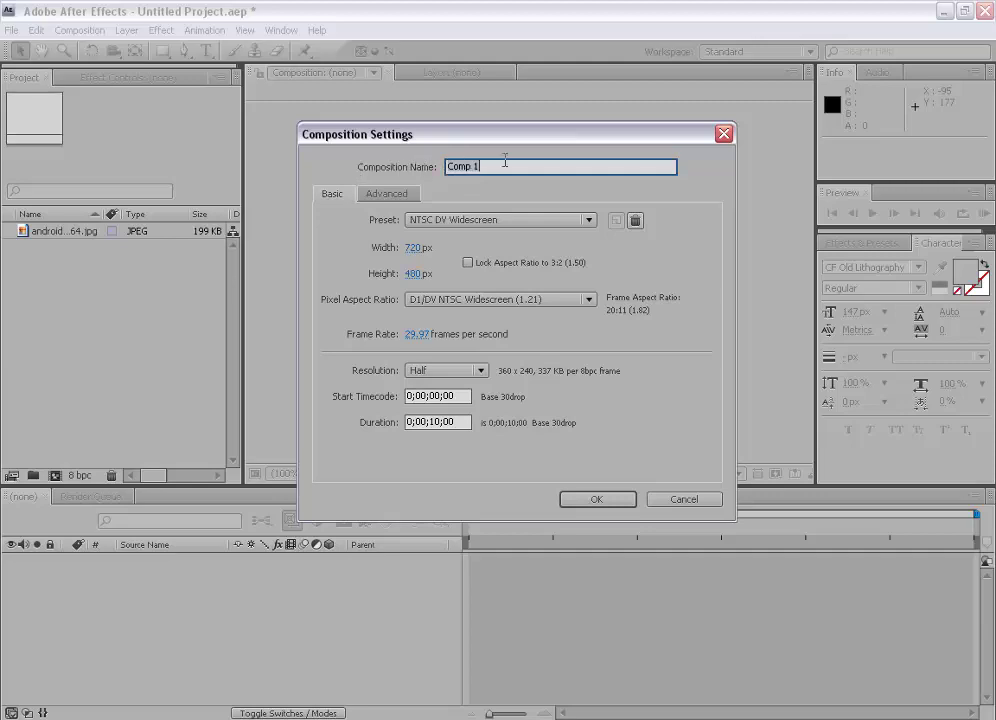
text(tutorial)
Set the composition preset to HDV/HDTV 720 29.97 and create it.
click(463, 221)
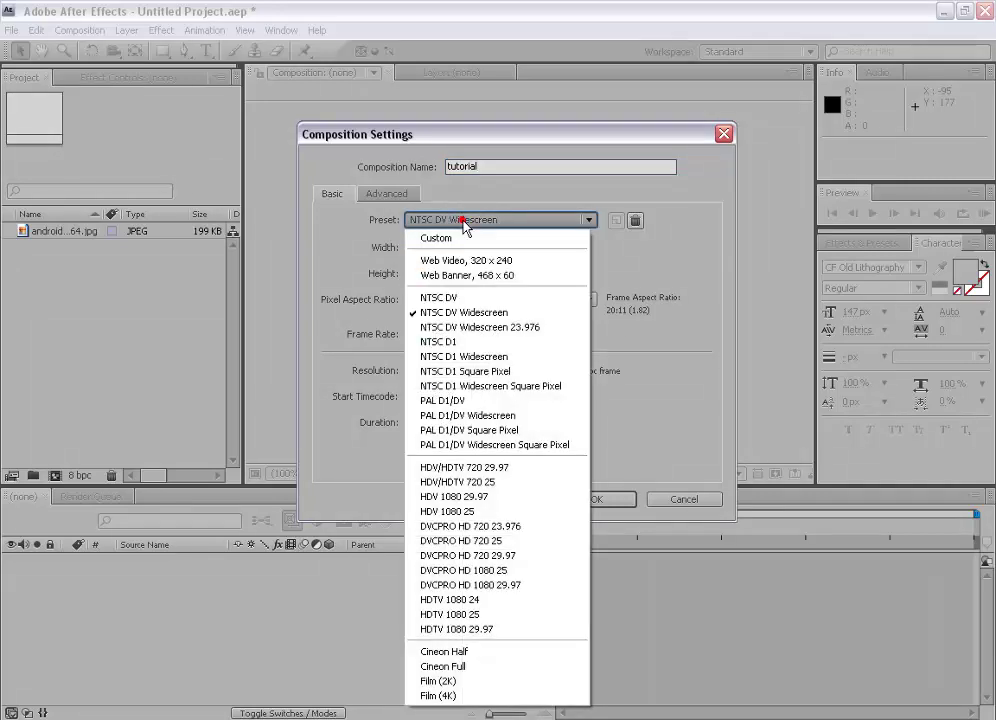
click(470, 312)
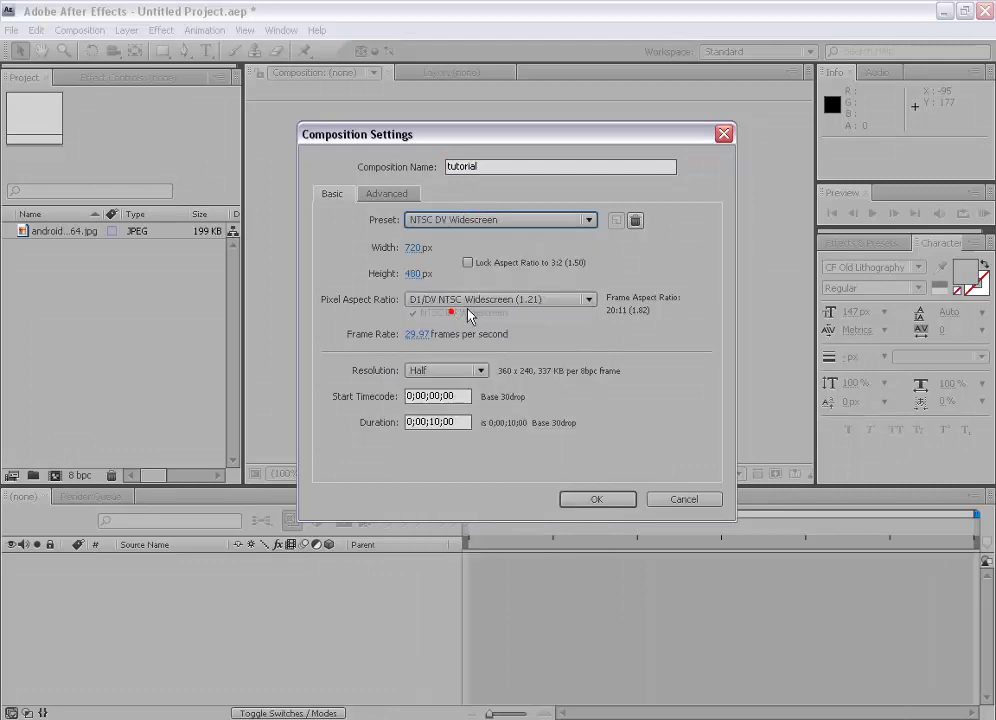
click(478, 220)
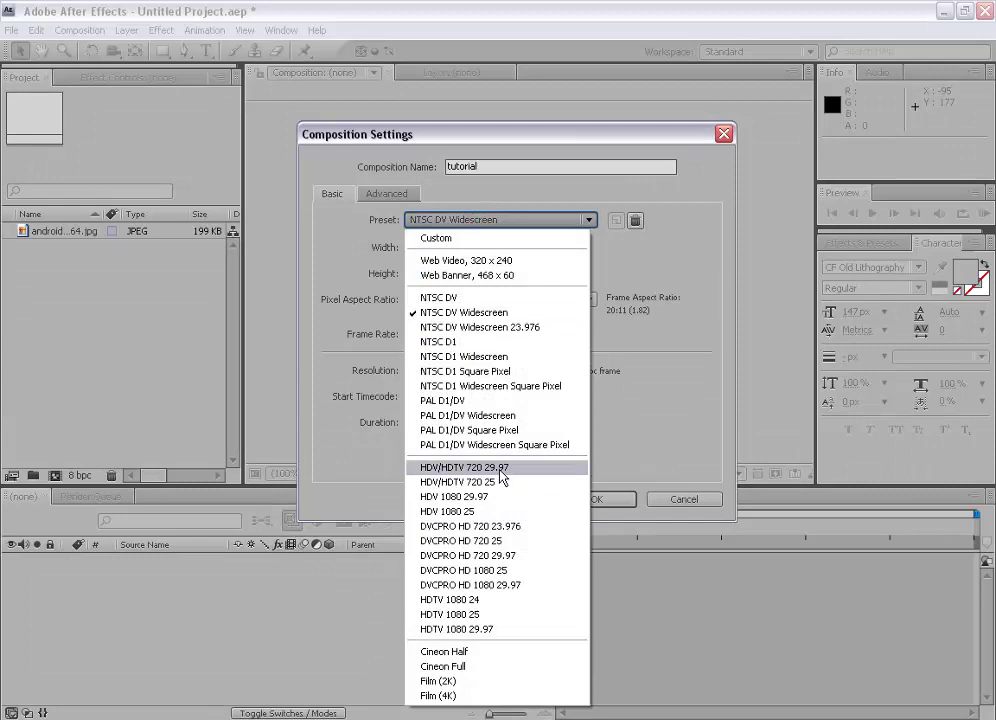
click(500, 467)
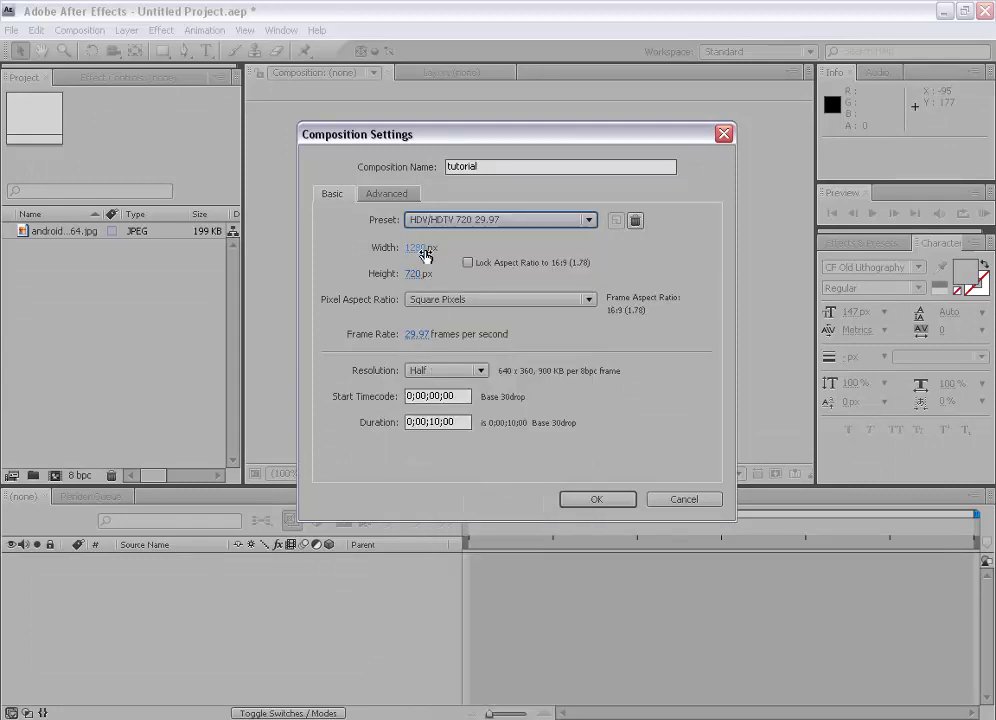
click(594, 502)
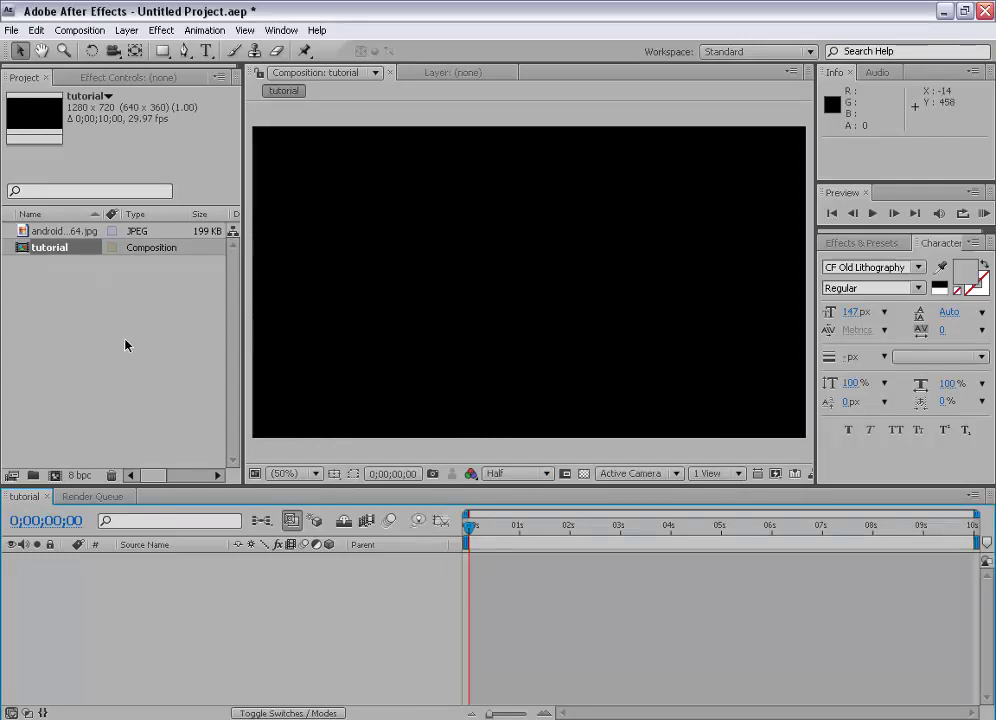
Drag the android wallpaper into the tutorial timeline as layer 1 and set viewer zoom to 25%.
click(233, 601)
drag(45, 231, 215, 602)
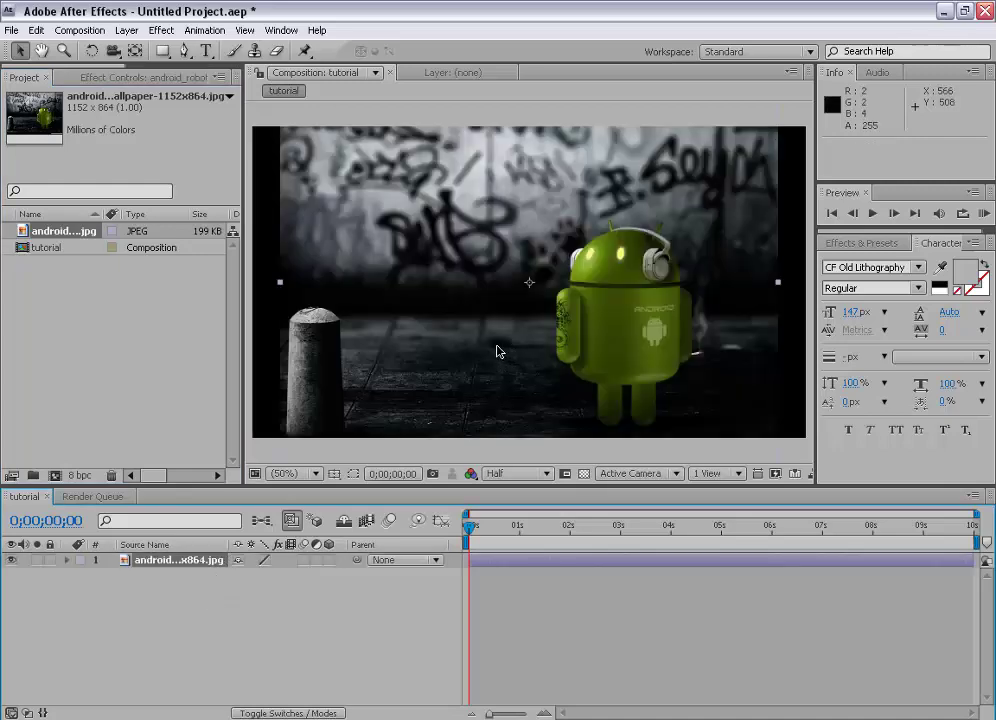
key(comma)
key(period)
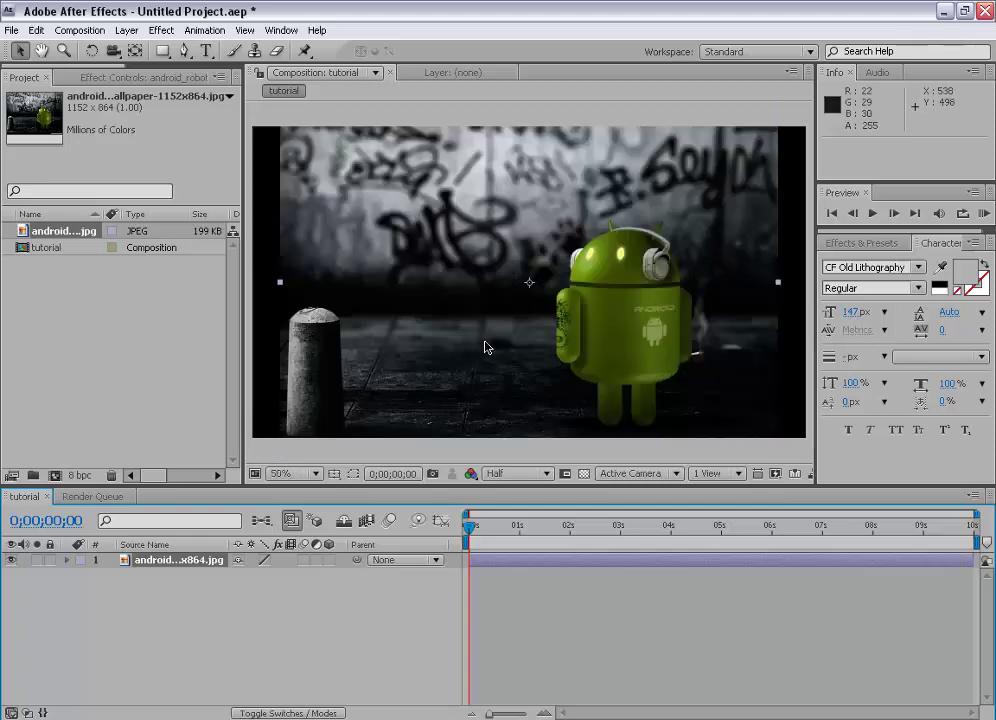
key(comma)
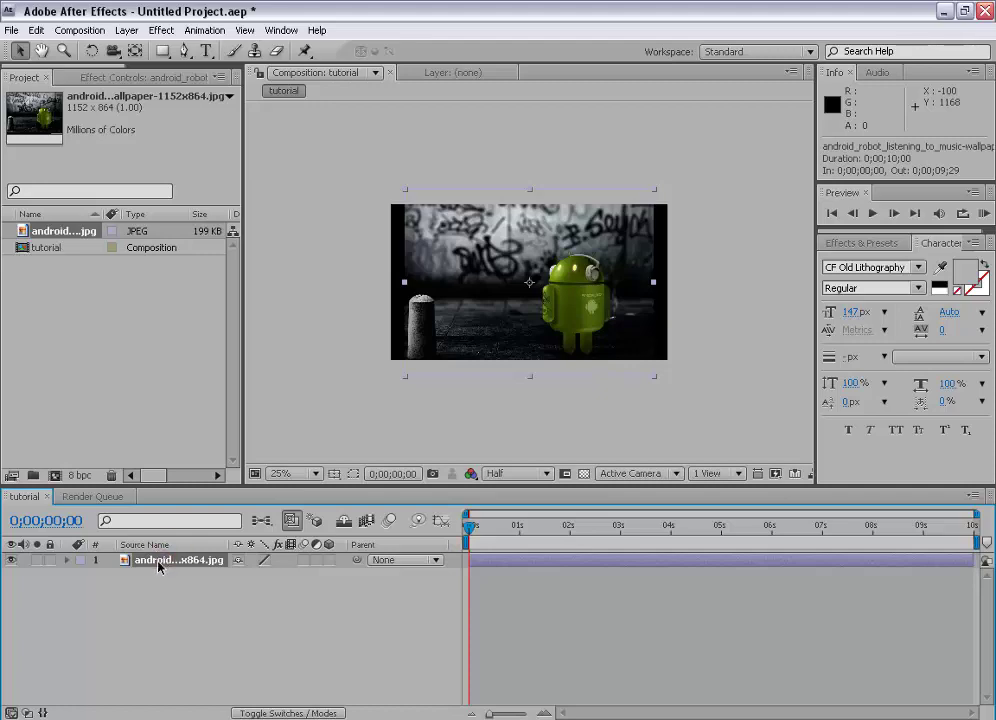
Set the android layer's Position to 663, 360 with a keyframe, Scale 114% and Rotation +13°.
click(67, 561)
click(84, 576)
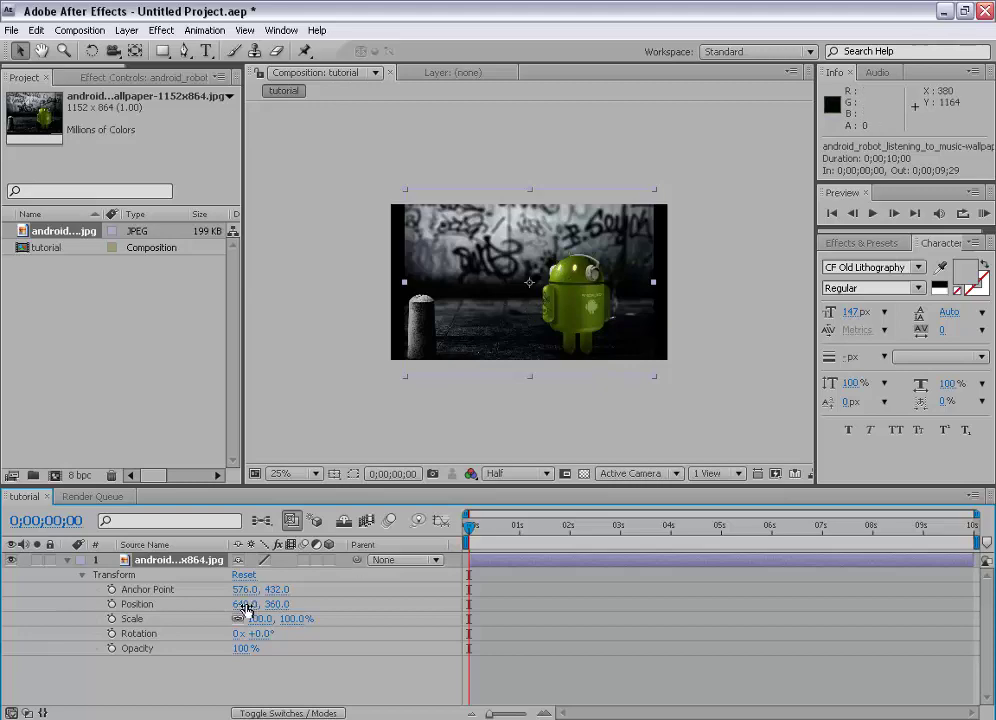
mouse_move(246, 604)
mouse_down()
mouse_move(325, 604)
mouse_move(190, 591)
mouse_move(246, 593)
mouse_up()
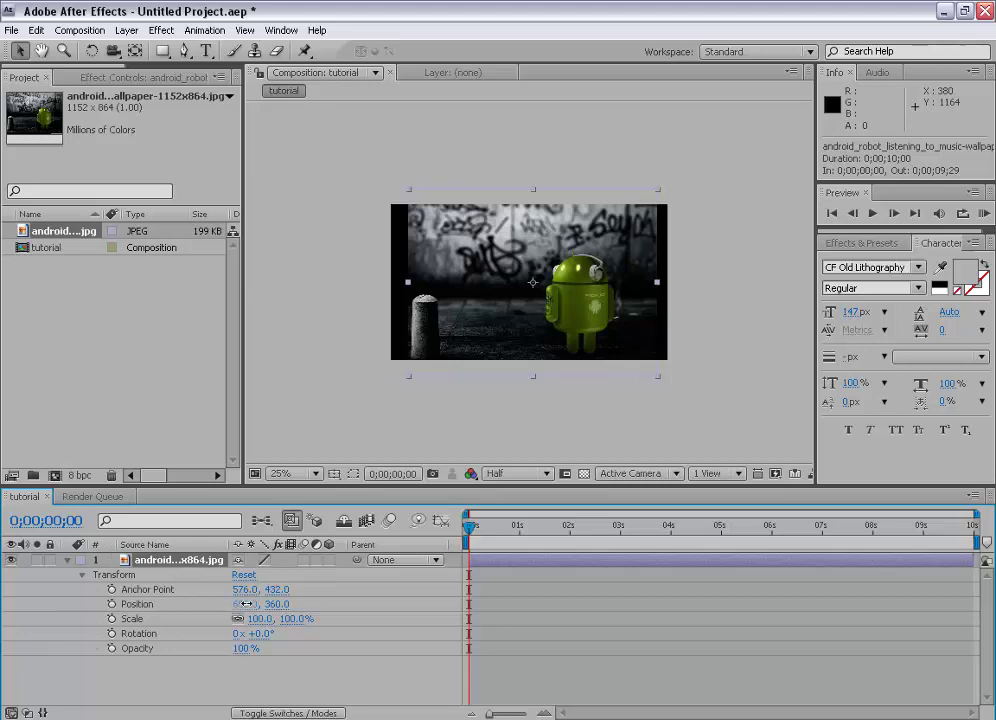
key(alt+shift+p)
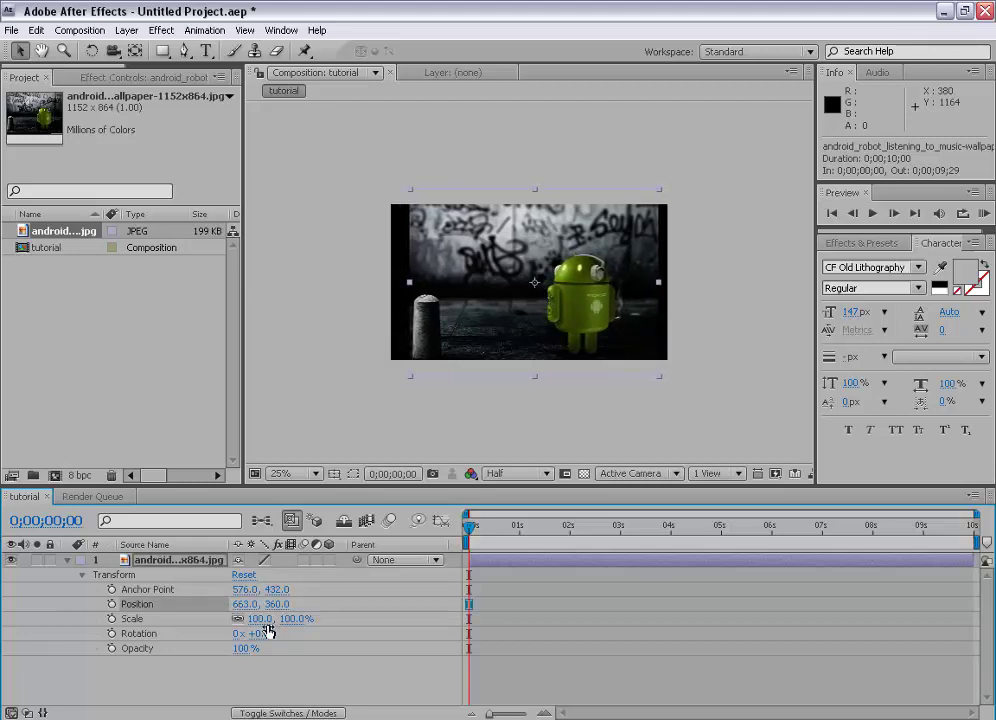
drag(258, 621, 284, 633)
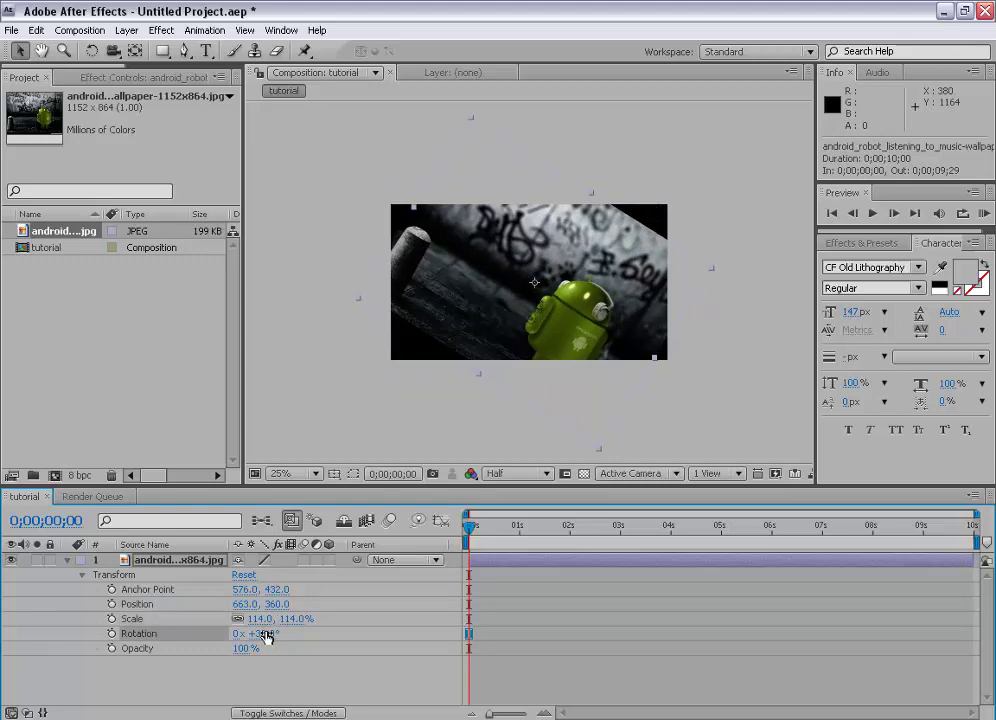
mouse_move(265, 636)
mouse_down()
mouse_move(189, 633)
mouse_move(248, 634)
mouse_up()
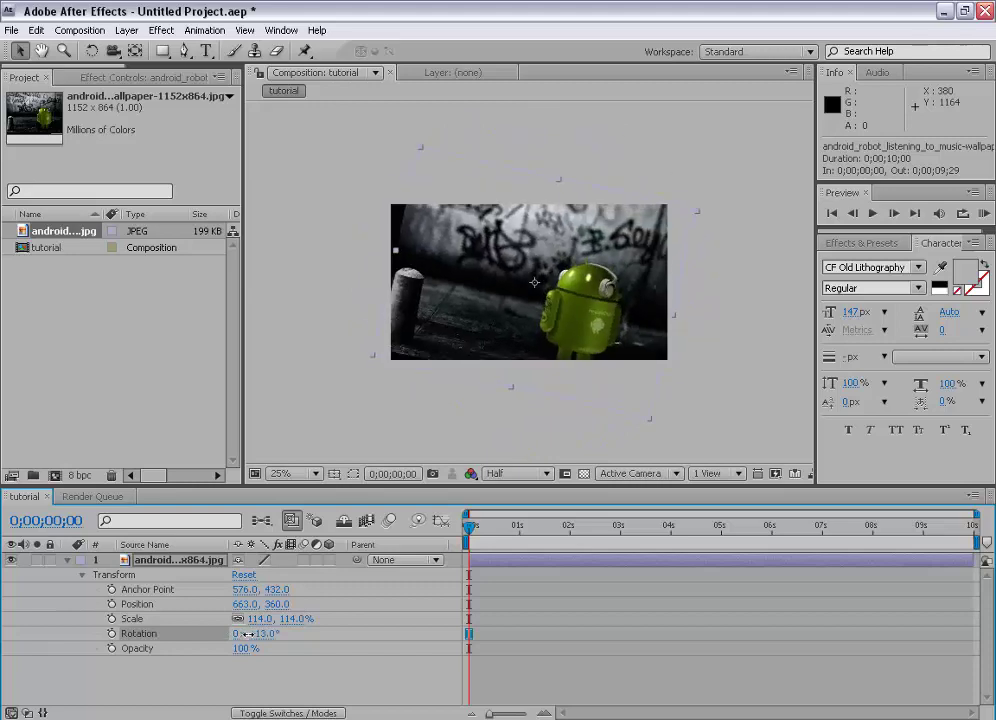
Reset the android layer's Rotation to 0° and Position to 640, 360.
right_click(151, 637)
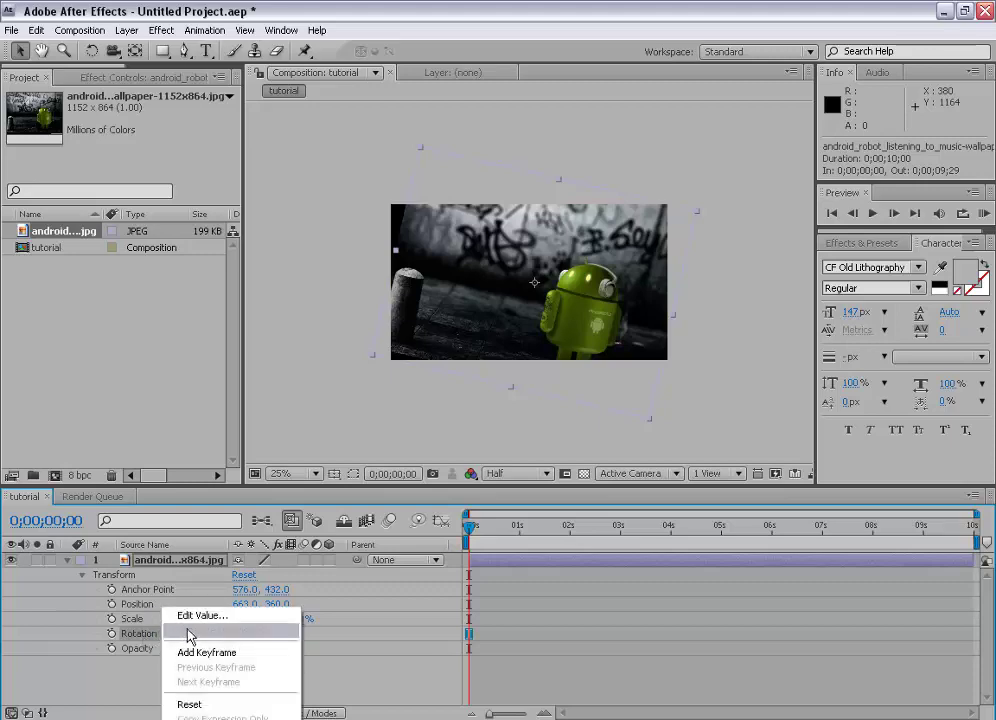
click(190, 705)
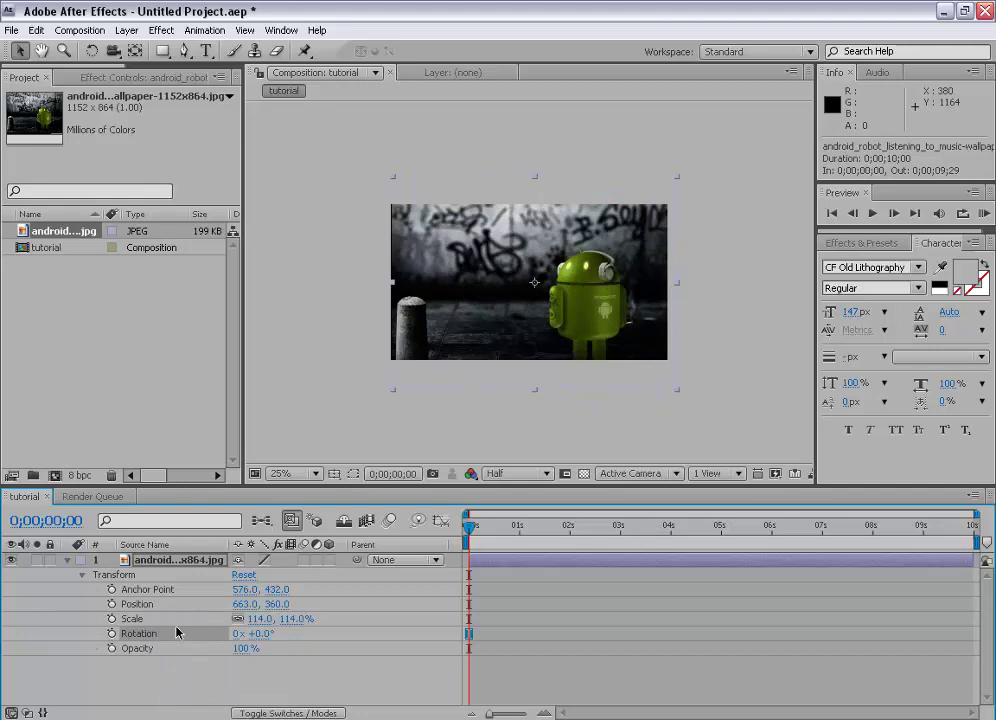
right_click(150, 579)
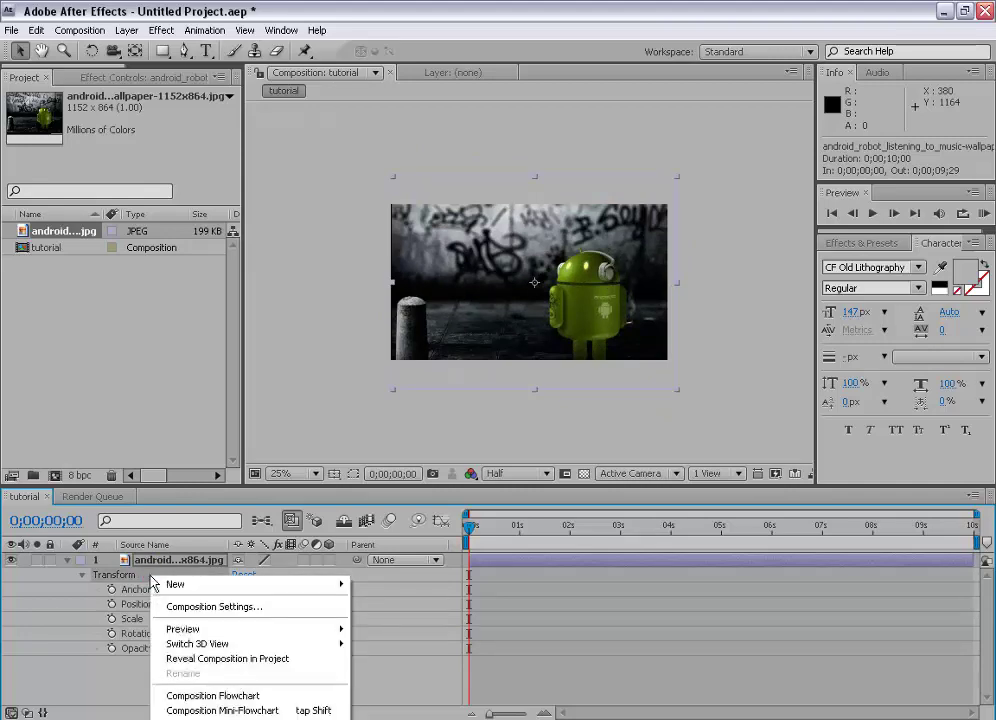
click(129, 687)
click(154, 590)
click(145, 604)
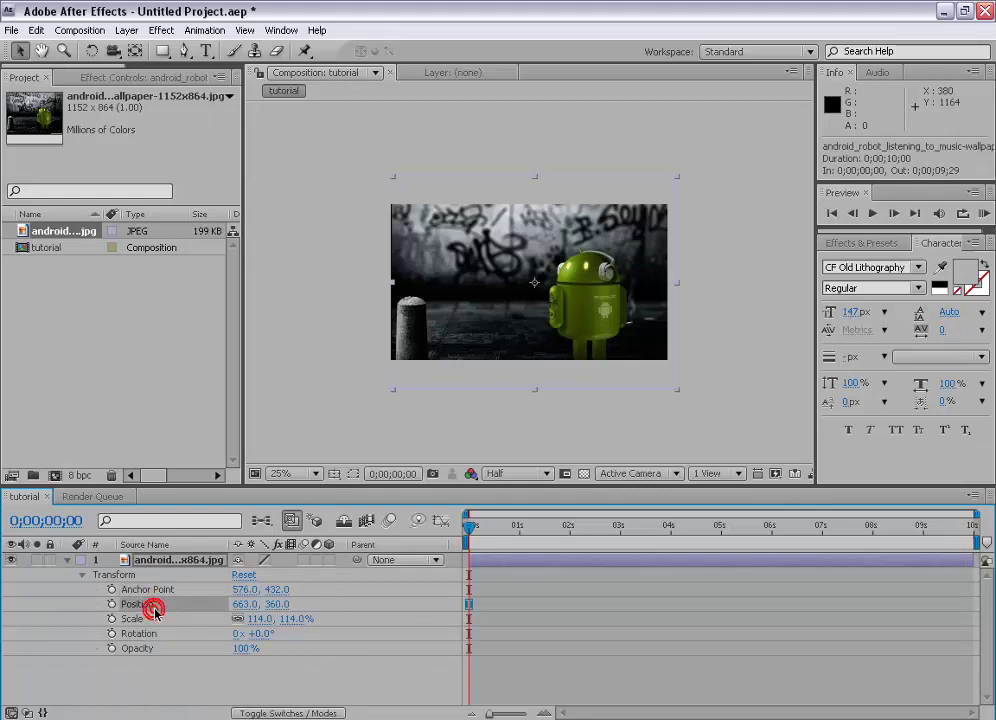
right_click(150, 604)
click(197, 703)
Reset Scale to 100% and lower the image's Opacity to 59%.
click(165, 619)
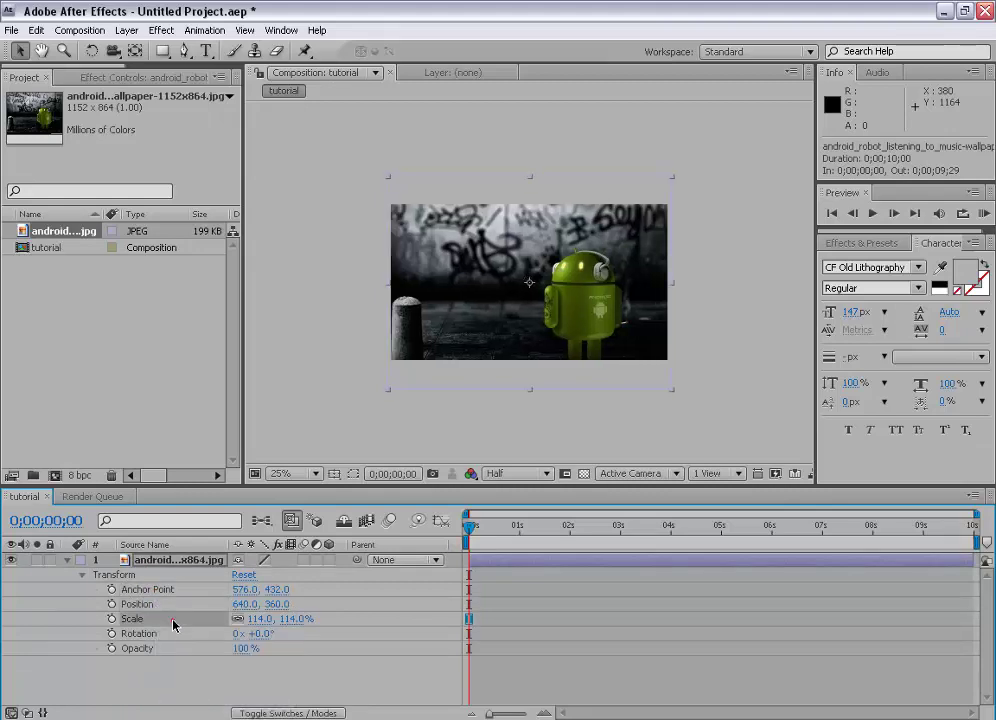
right_click(150, 619)
click(200, 704)
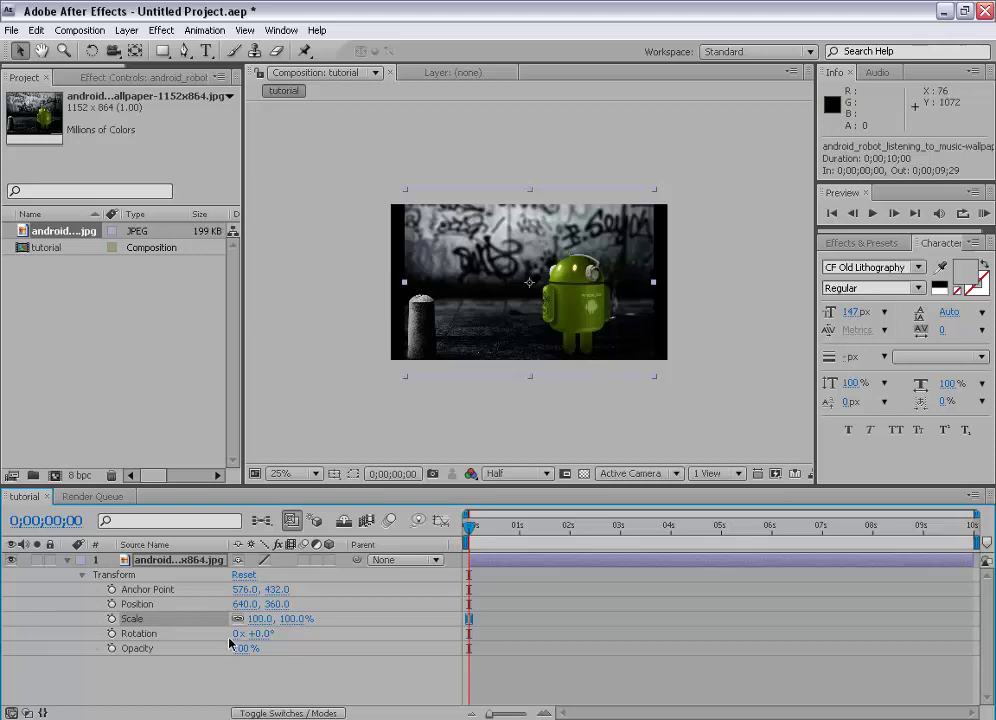
drag(245, 653, 205, 648)
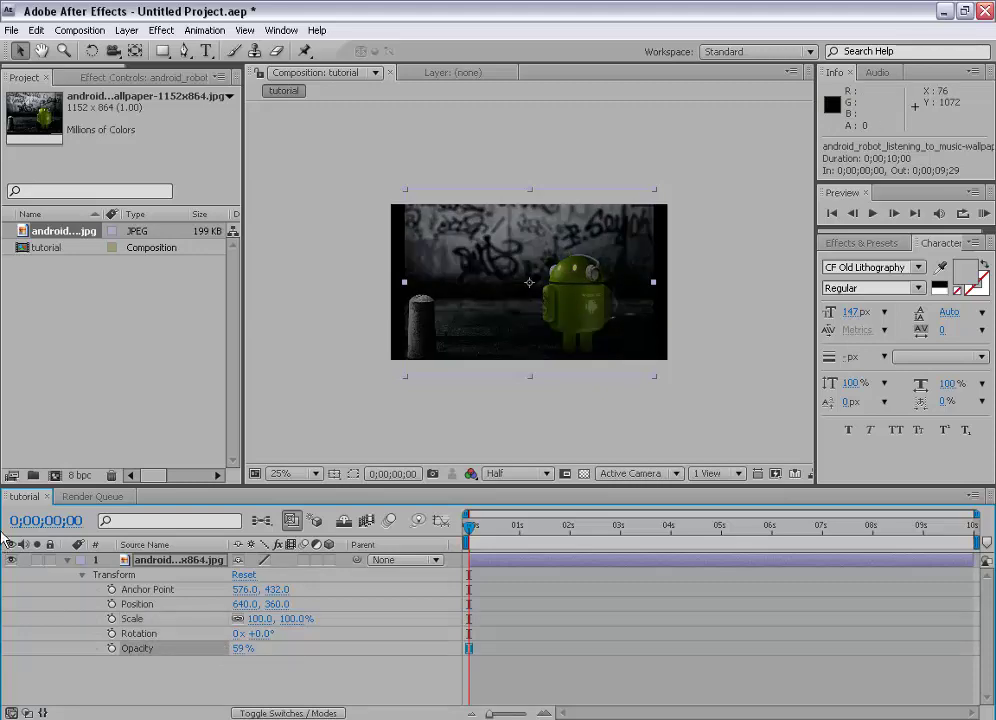
Collapse the Transform properties and start a new solid layer from Layer > New > Solid.
click(67, 561)
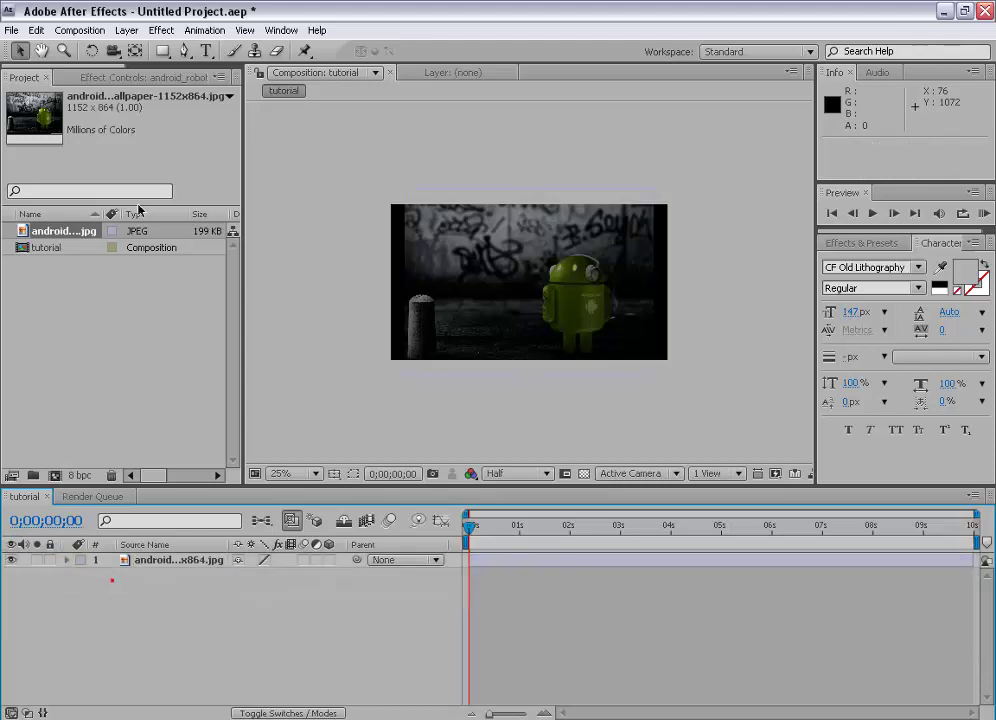
click(126, 30)
click(126, 31)
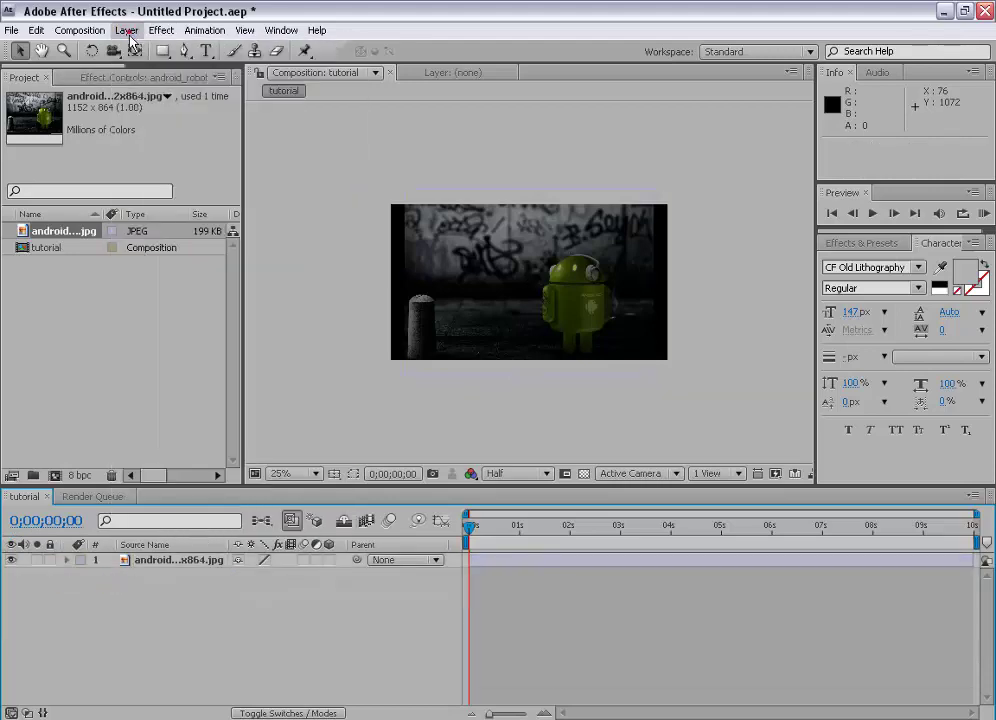
click(128, 32)
mouse_move(296, 49)
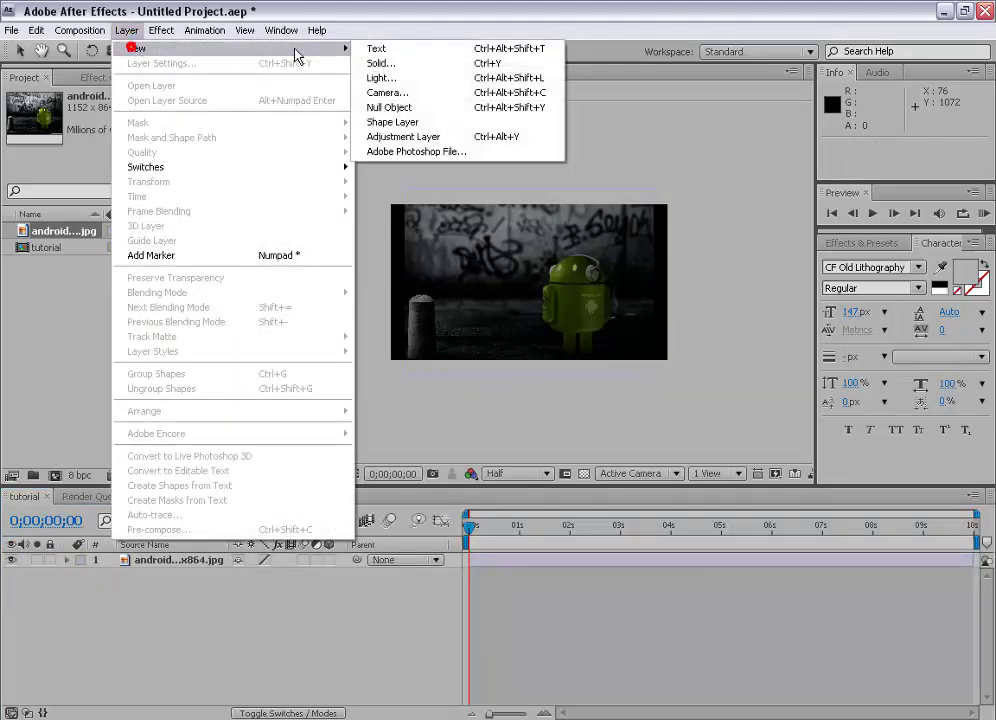
click(378, 62)
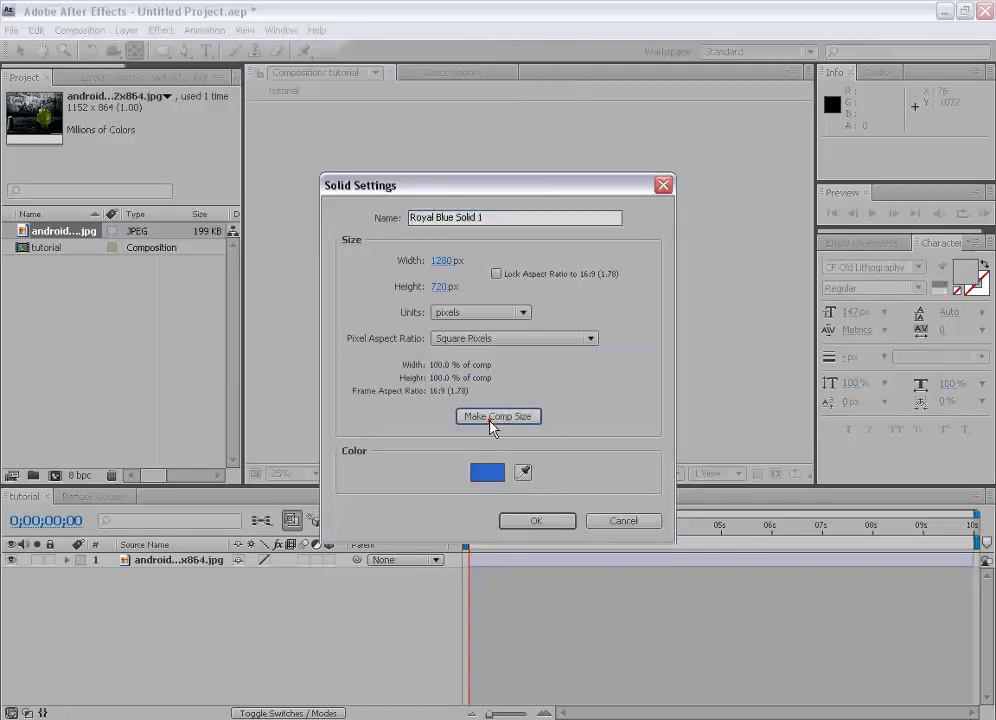
Pick a bright red colour for the 1280 x 720 solid Red Solid 1.
click(487, 472)
click(350, 447)
click(538, 511)
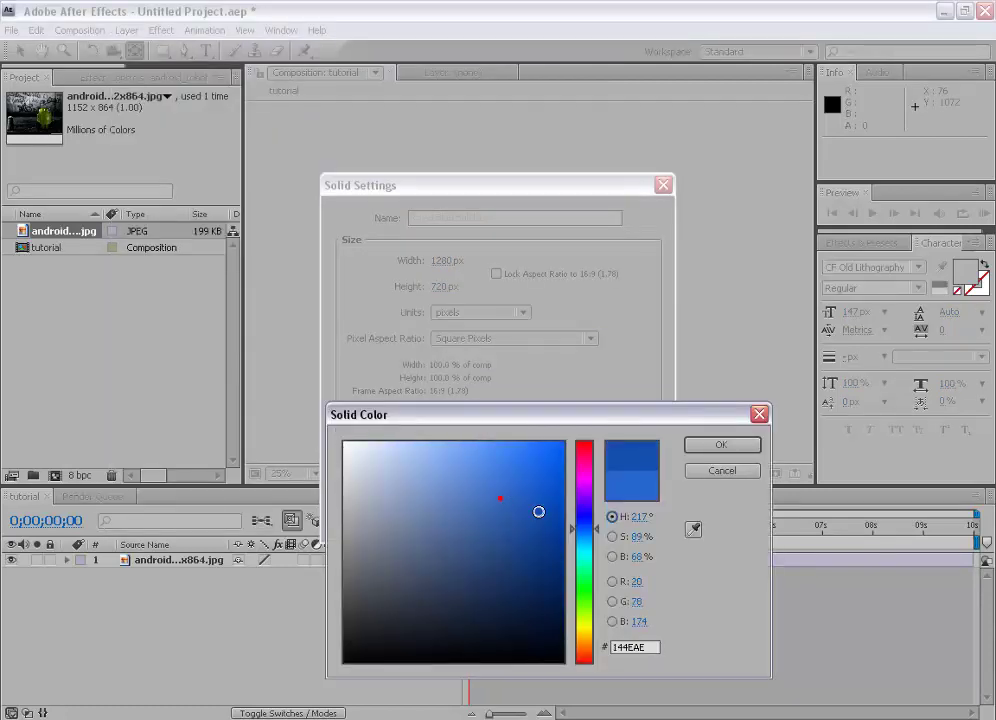
click(436, 499)
click(588, 455)
click(540, 448)
click(721, 445)
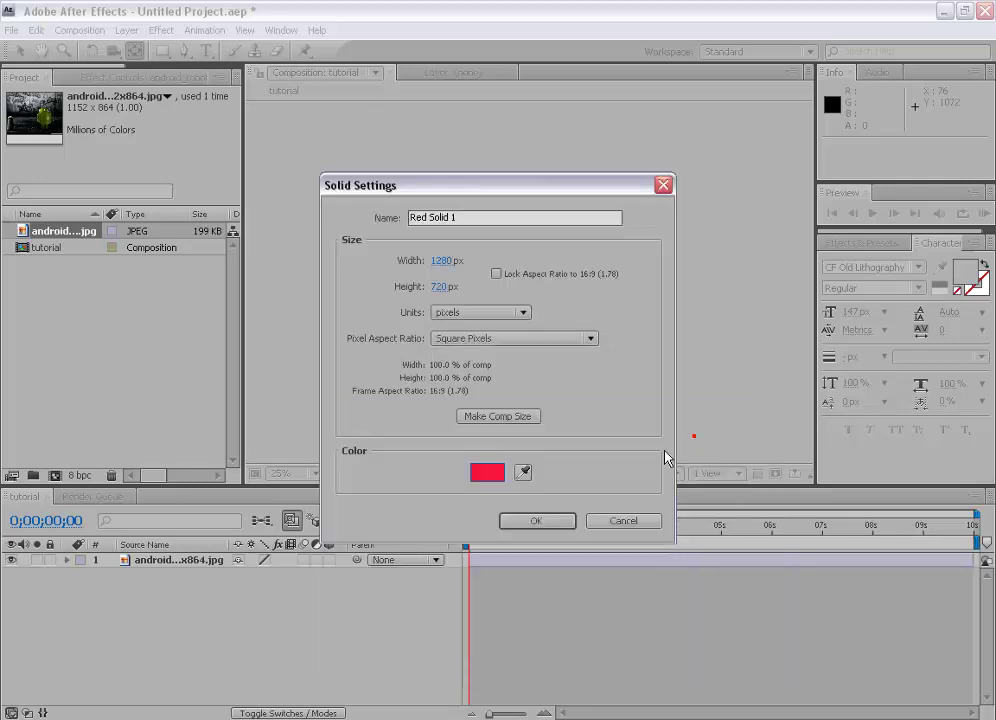
Create Red Solid 1, move it under the android image, and set the image's Opacity to 100%.
click(527, 519)
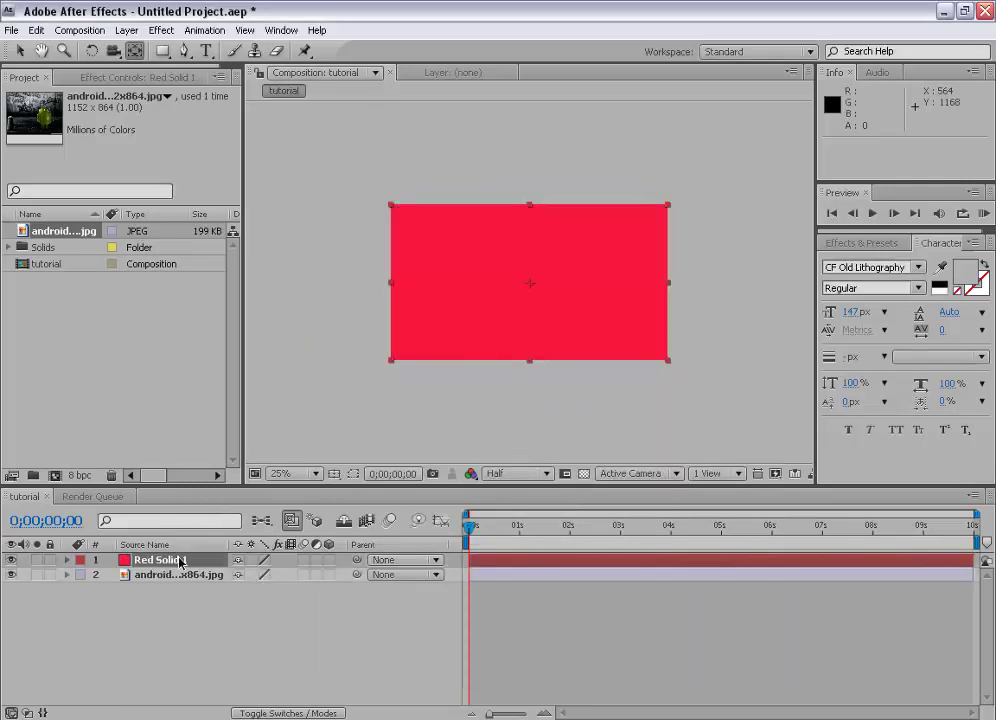
mouse_move(188, 565)
mouse_down()
mouse_move(187, 587)
mouse_move(197, 577)
mouse_up()
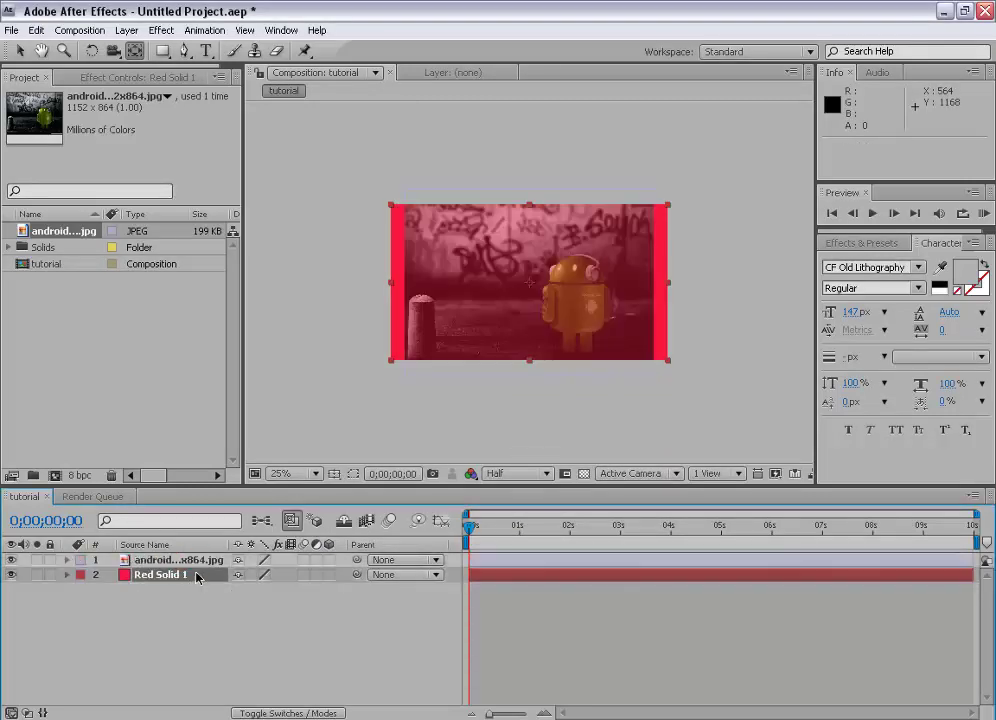
click(180, 560)
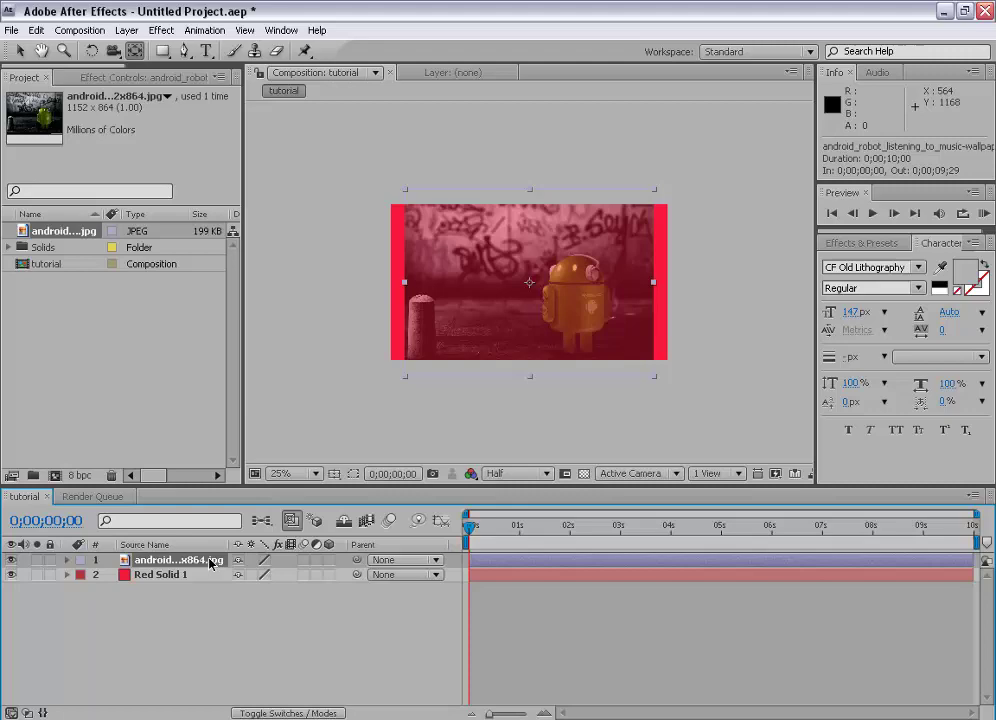
key(t)
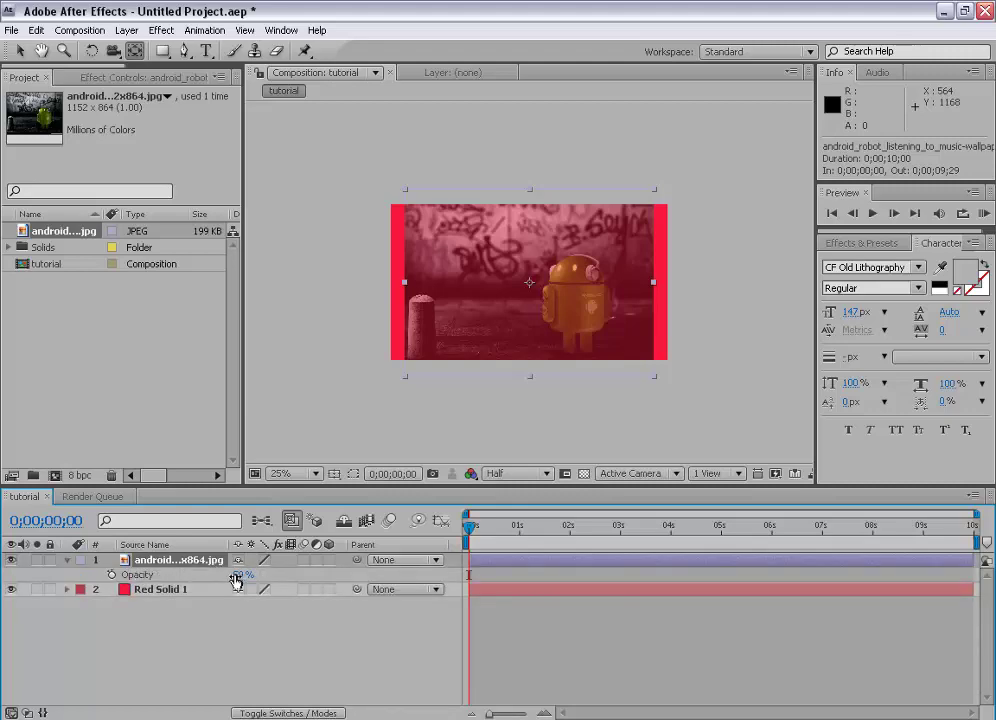
click(237, 577)
text(100)
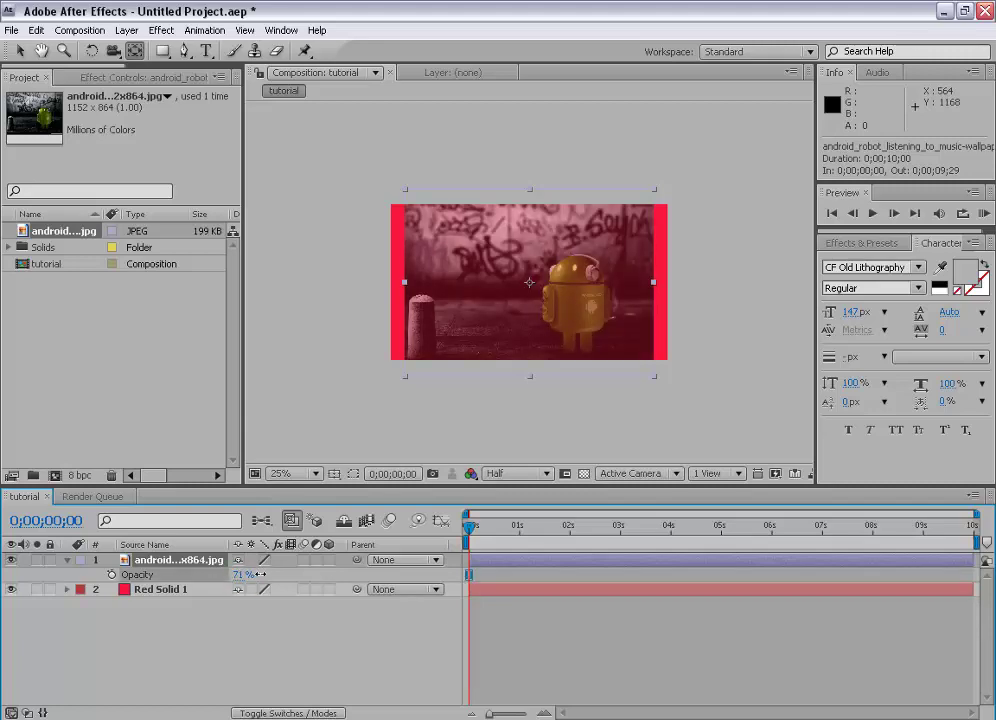
key(Return)
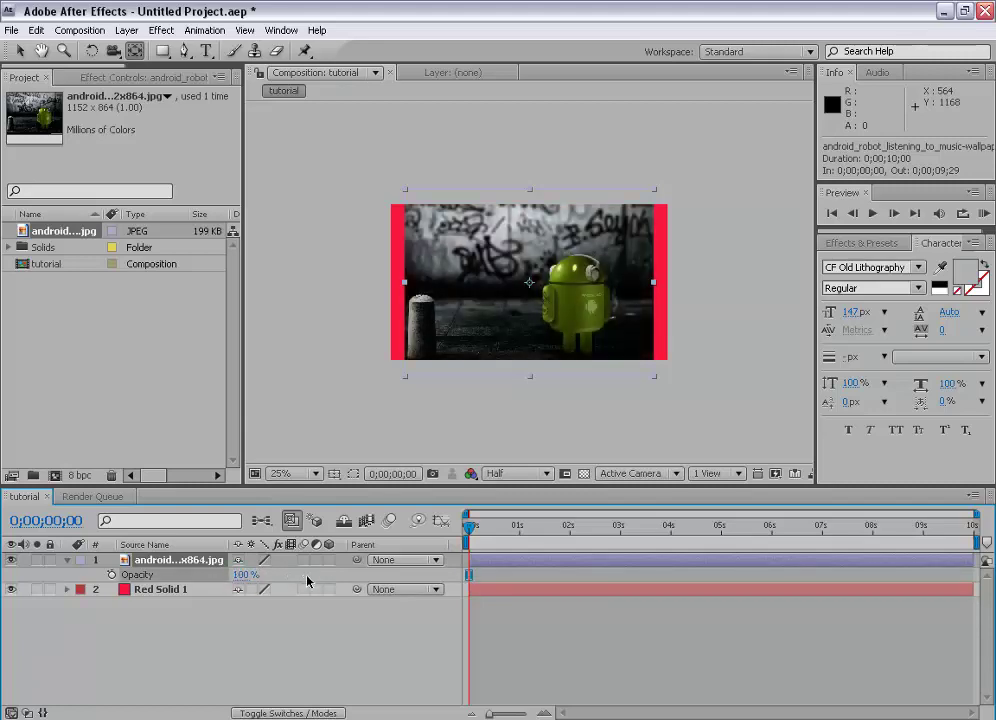
Lower the image's opacity to preview the red tint, then restore it to 100%.
drag(243, 575, 203, 579)
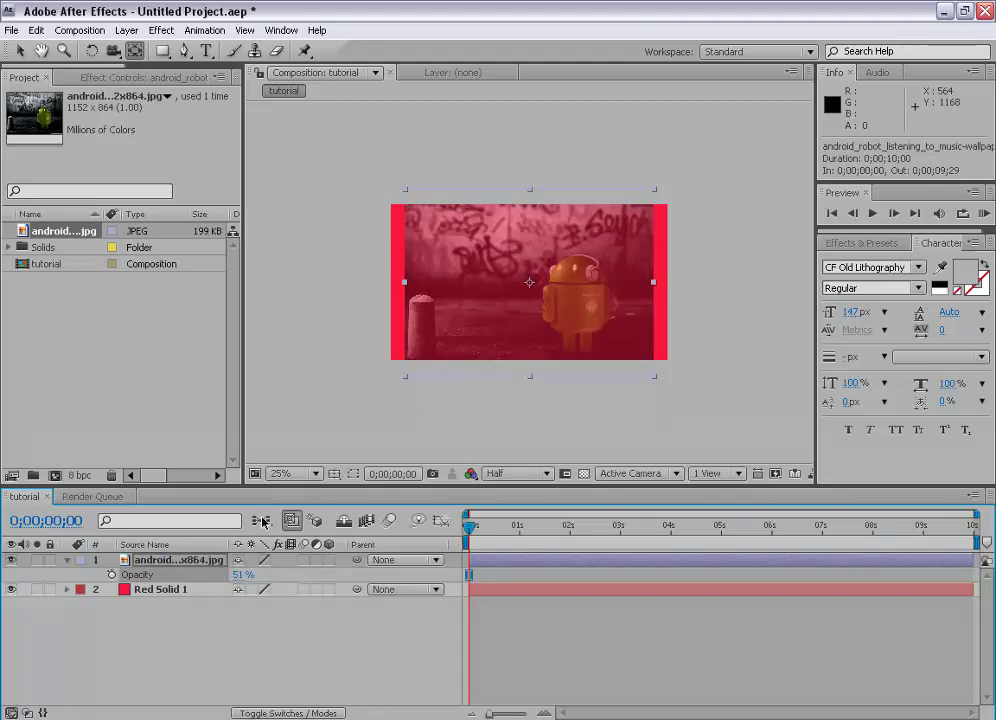
click(174, 591)
click(180, 560)
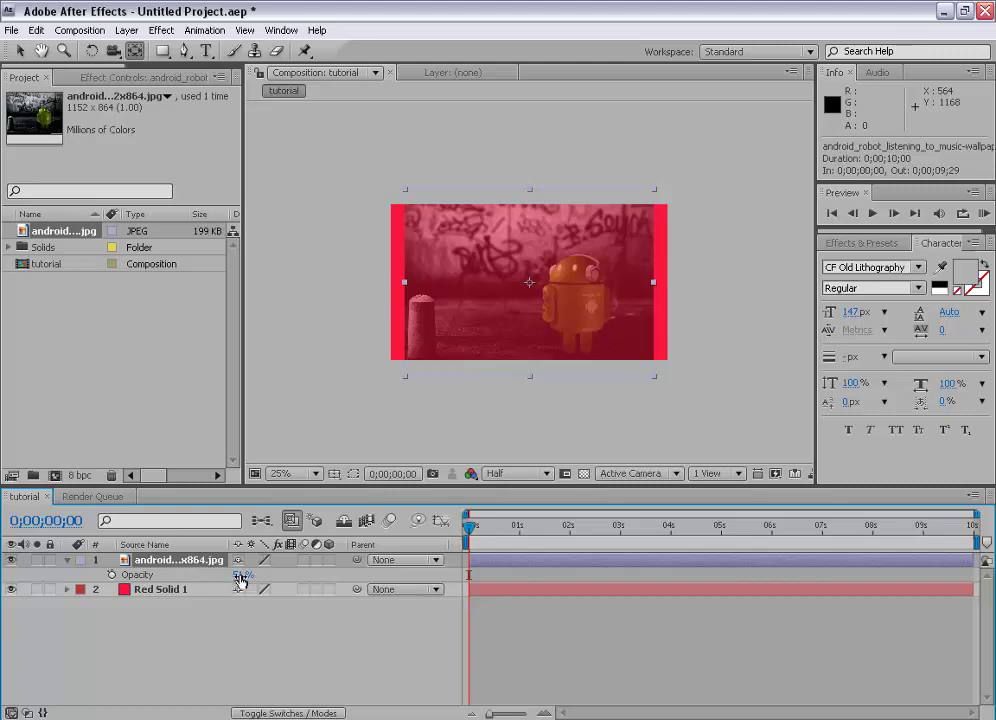
drag(242, 575, 300, 575)
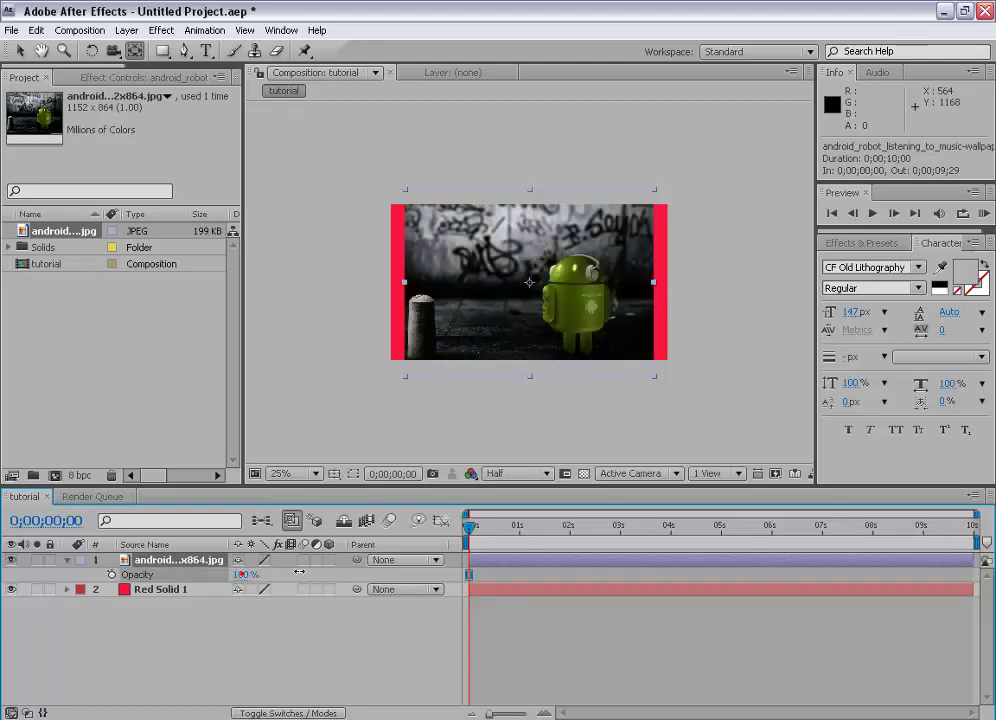
click(66, 566)
click(169, 600)
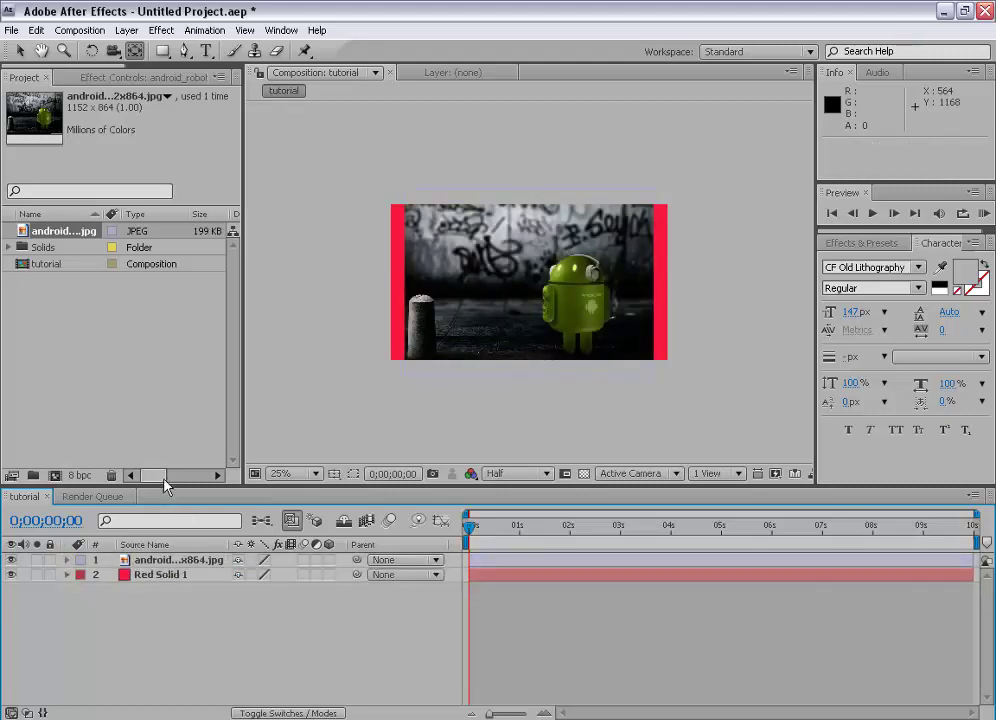
Delete the Red Solid 1 layer from the composition.
click(176, 576)
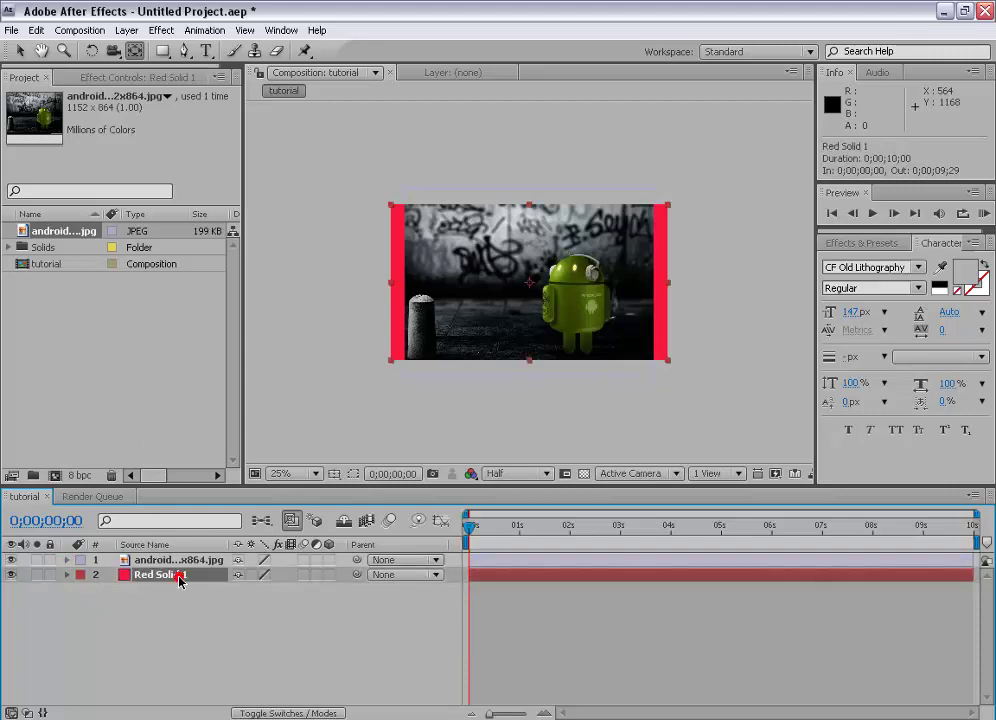
key(Delete)
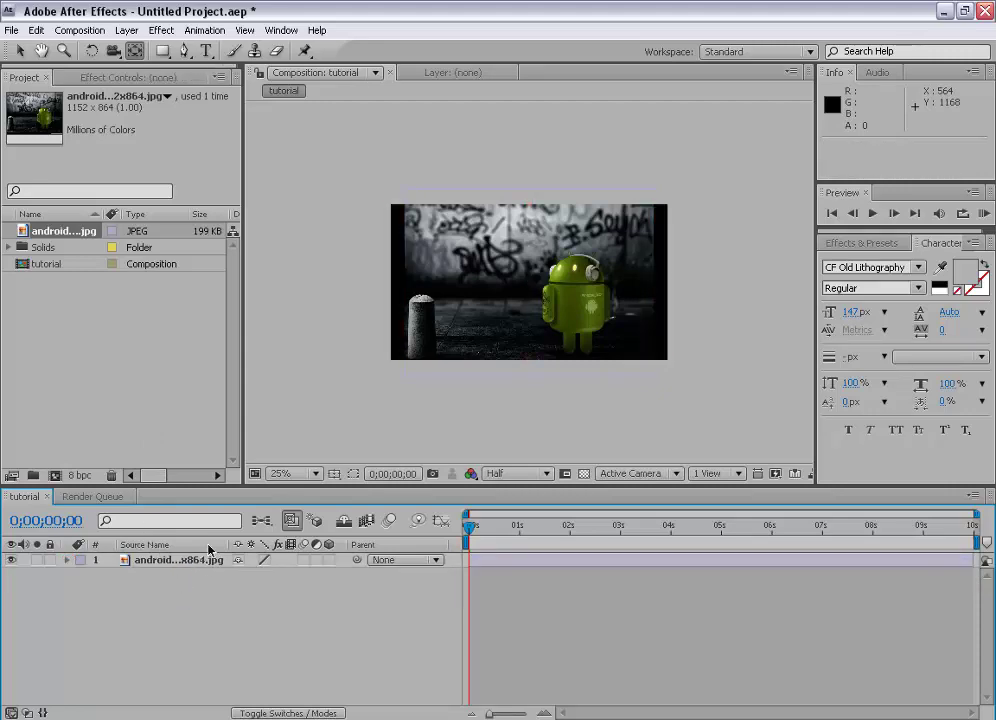
click(861, 243)
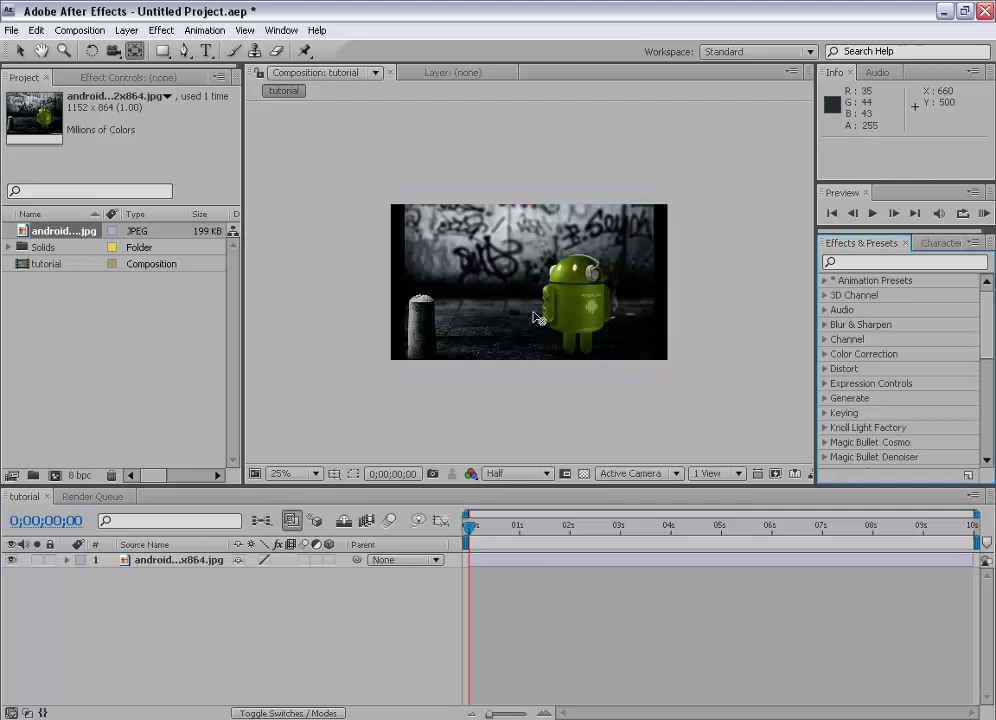
Apply Transform > Fit to Comp to the android image layer.
click(188, 560)
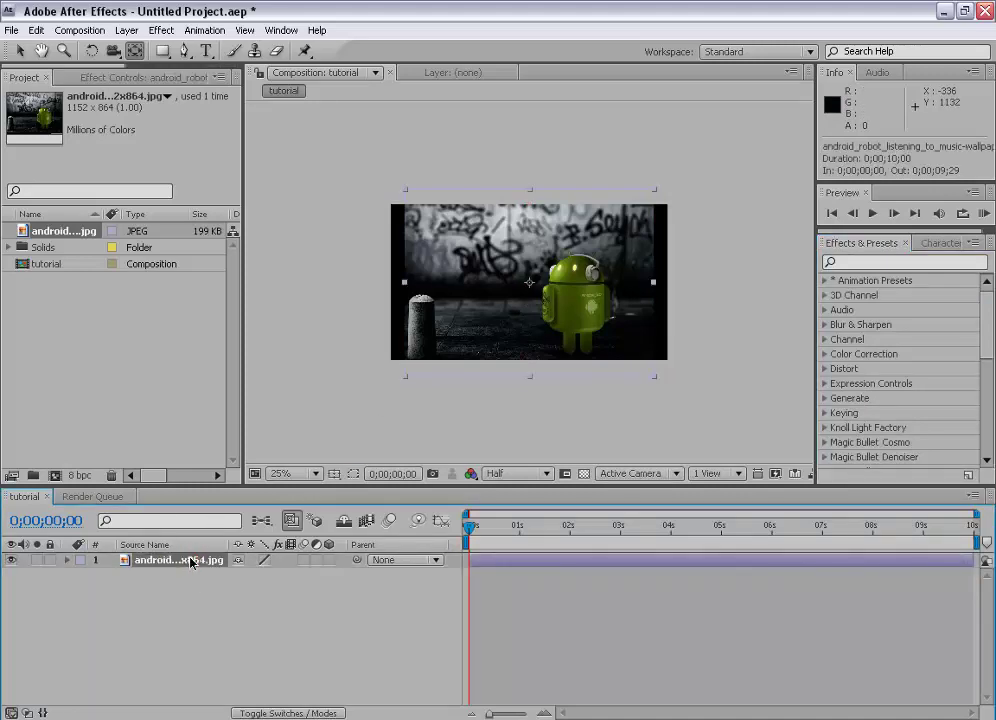
right_click(193, 562)
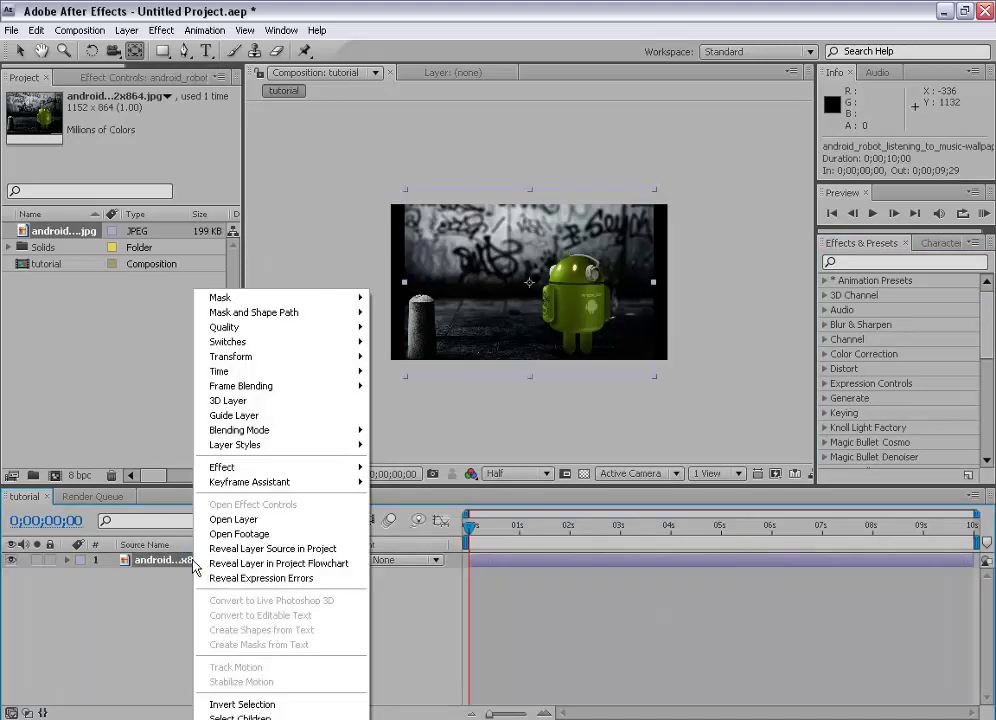
mouse_move(360, 357)
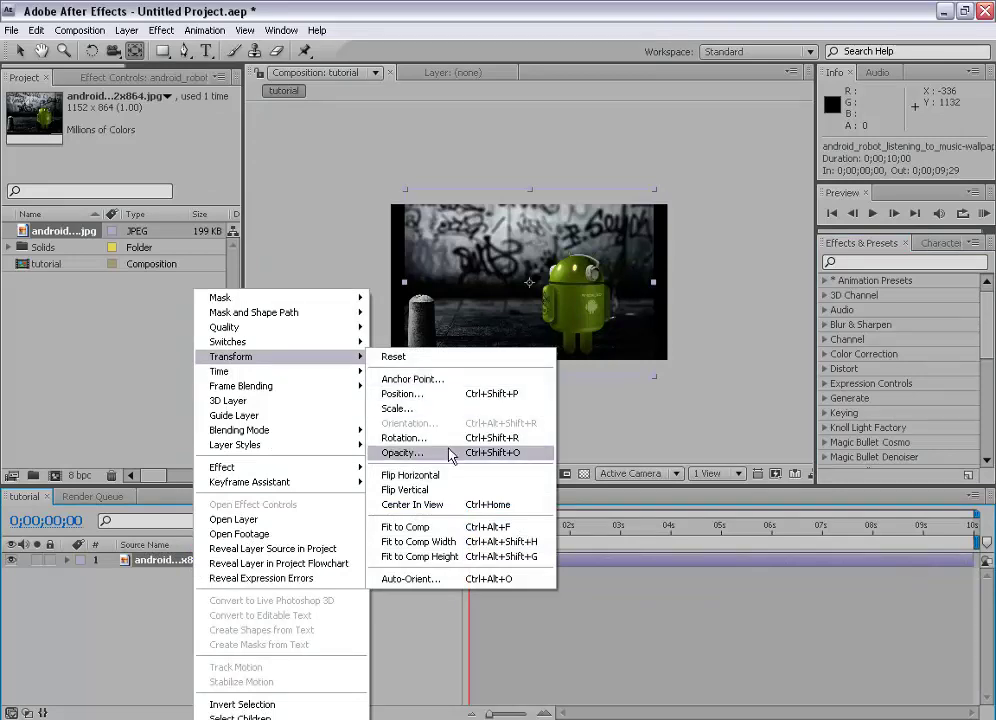
click(459, 528)
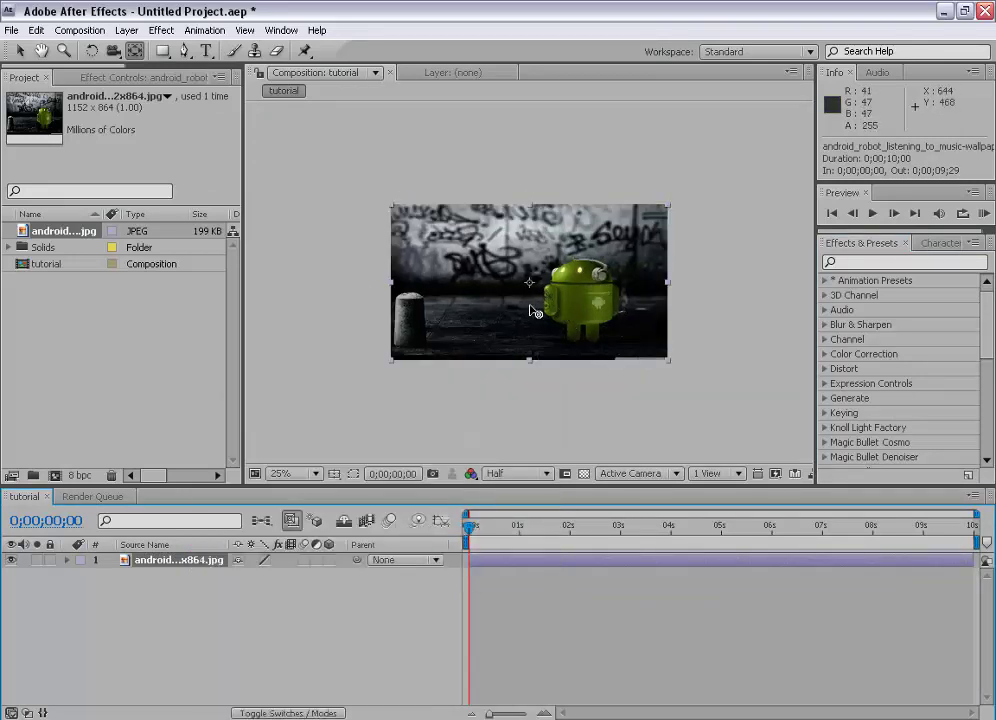
click(312, 474)
click(308, 503)
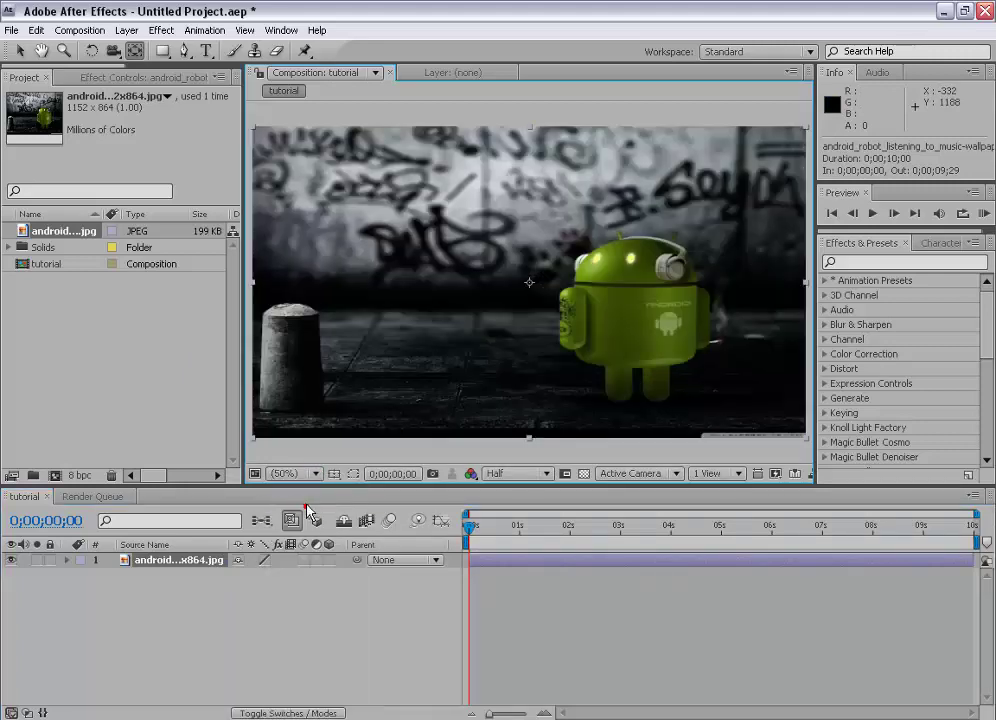
click(862, 261)
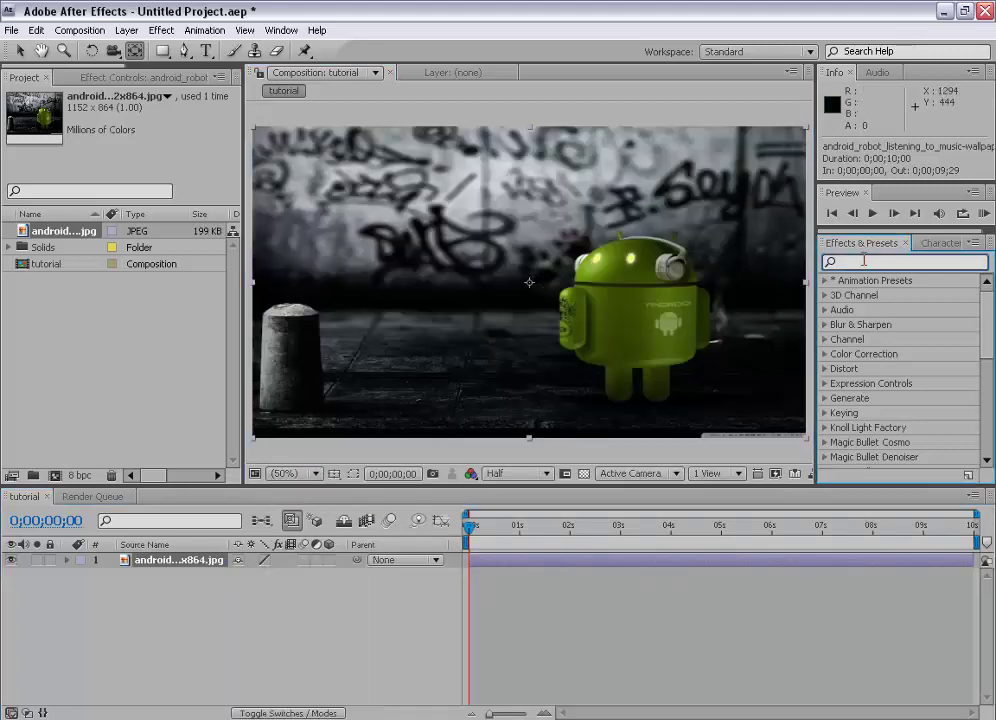
click(203, 565)
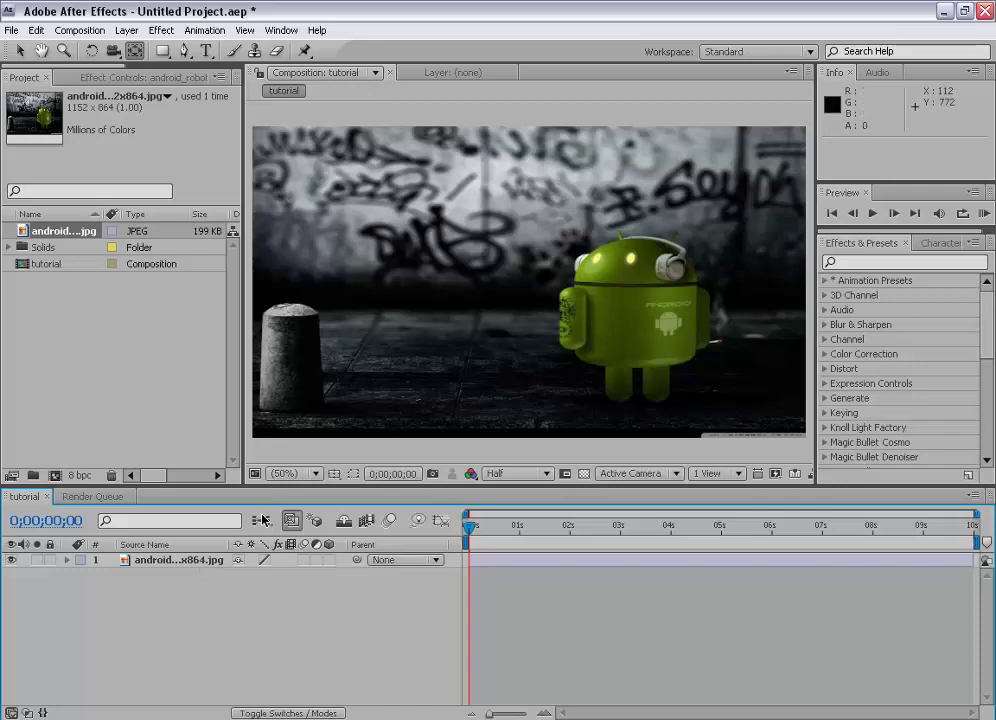
click(208, 561)
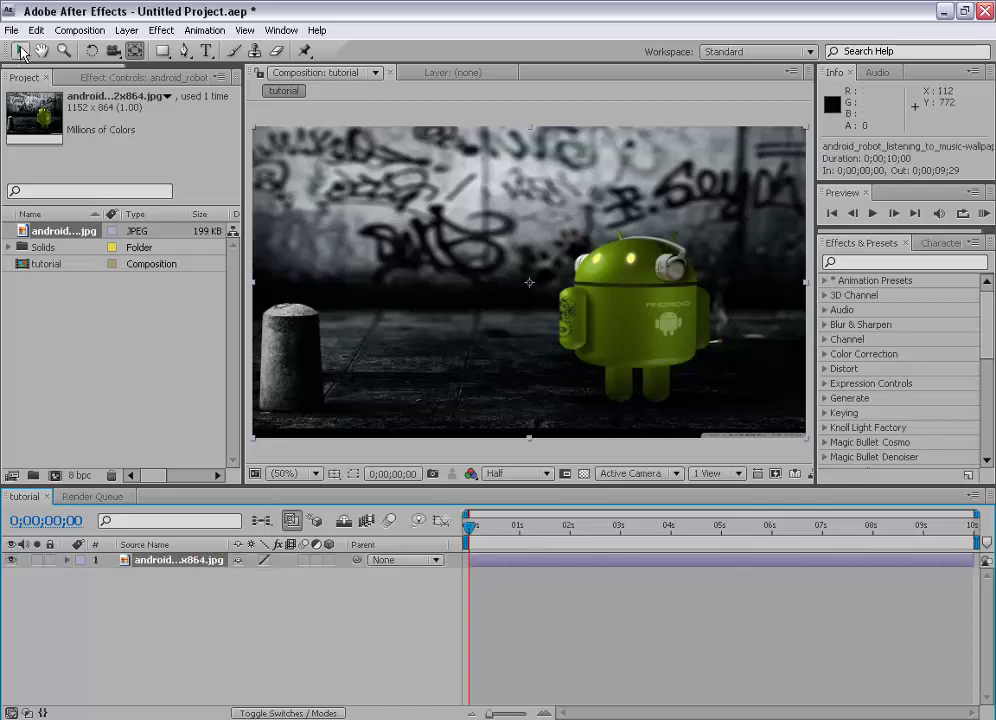
click(20, 51)
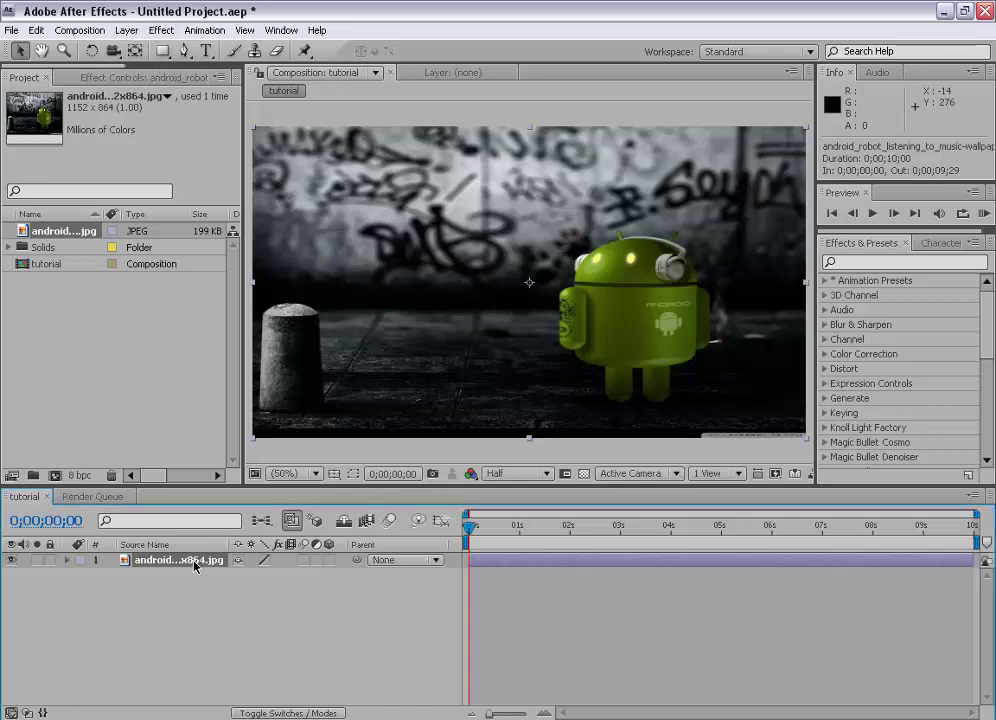
Browse the Effect menu categories and apply Blur & Sharpen > Fast Blur to the android image.
click(161, 30)
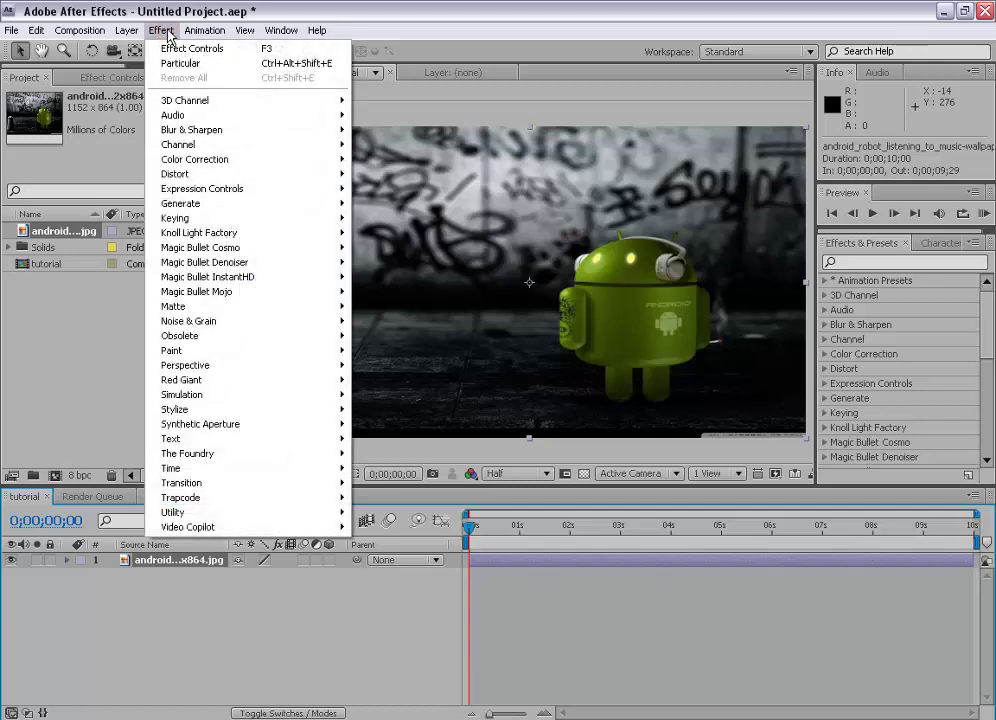
mouse_move(198, 130)
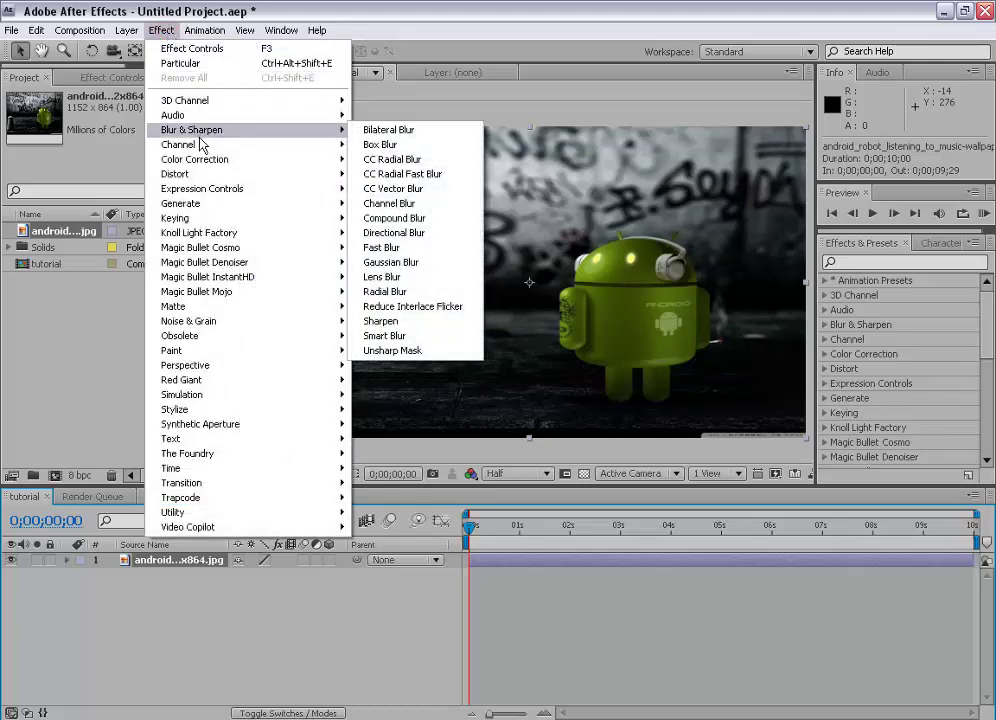
mouse_move(222, 369)
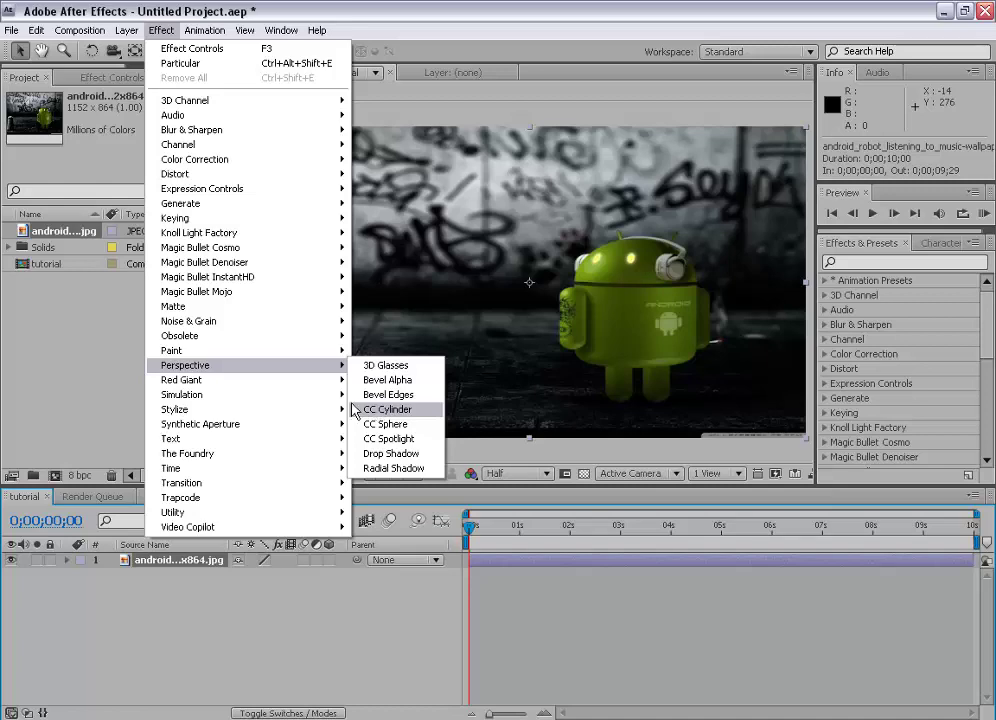
mouse_move(273, 500)
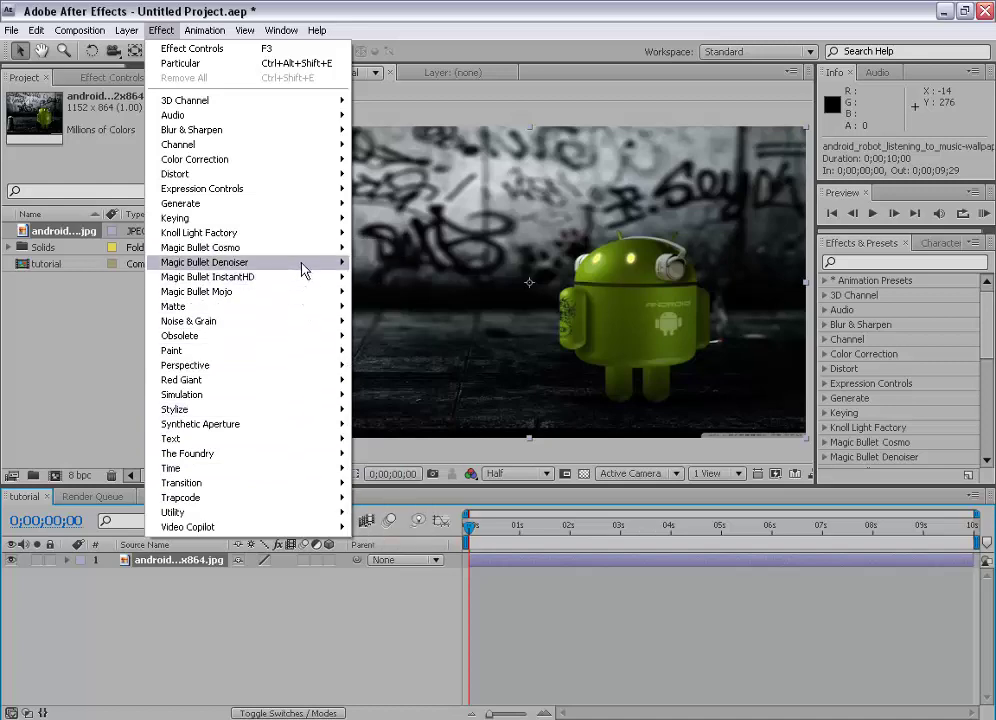
mouse_move(306, 236)
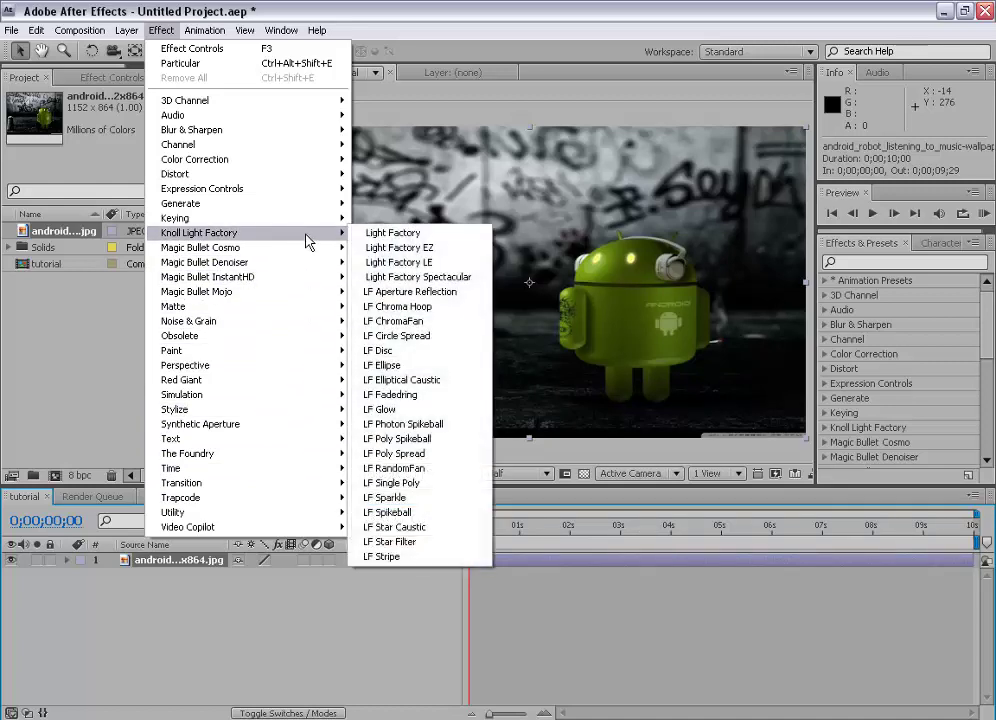
mouse_move(258, 222)
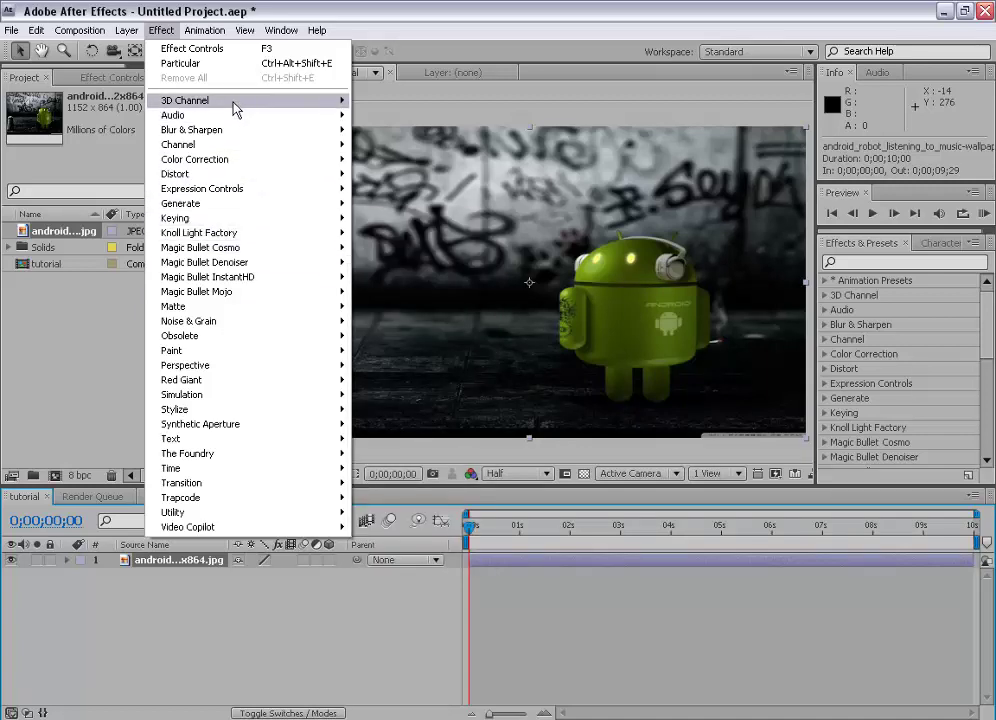
mouse_move(235, 108)
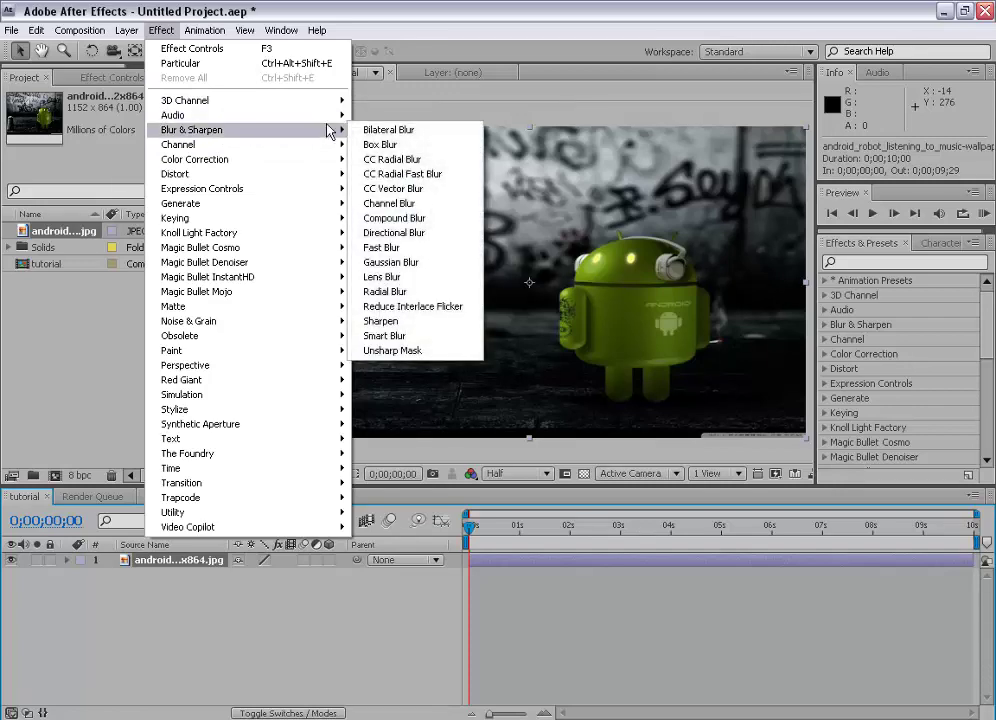
mouse_move(328, 131)
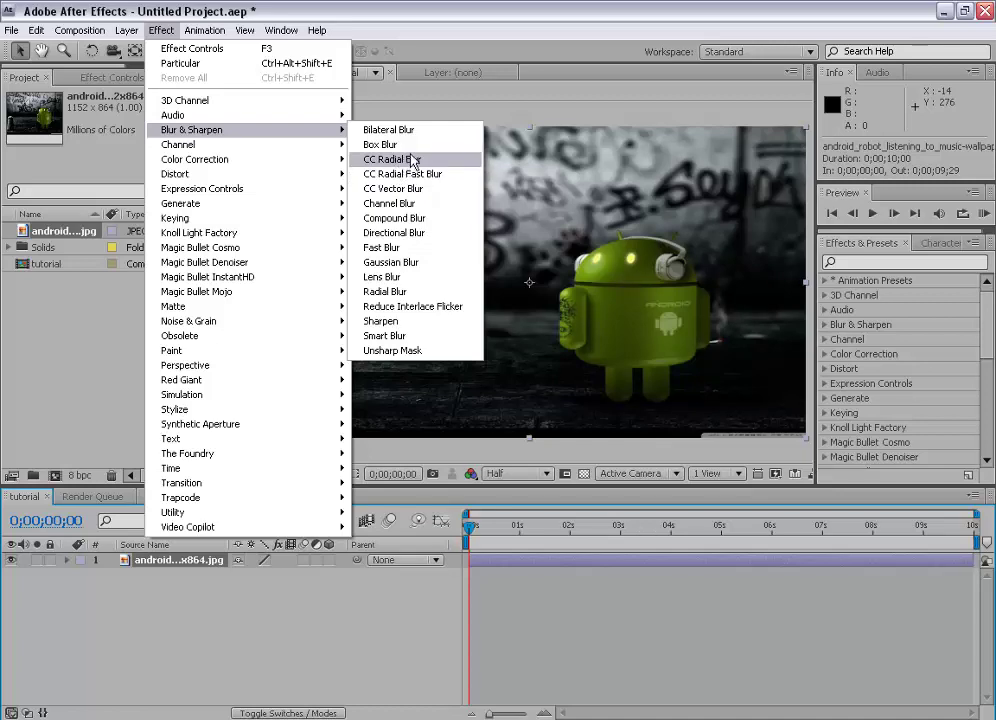
click(395, 248)
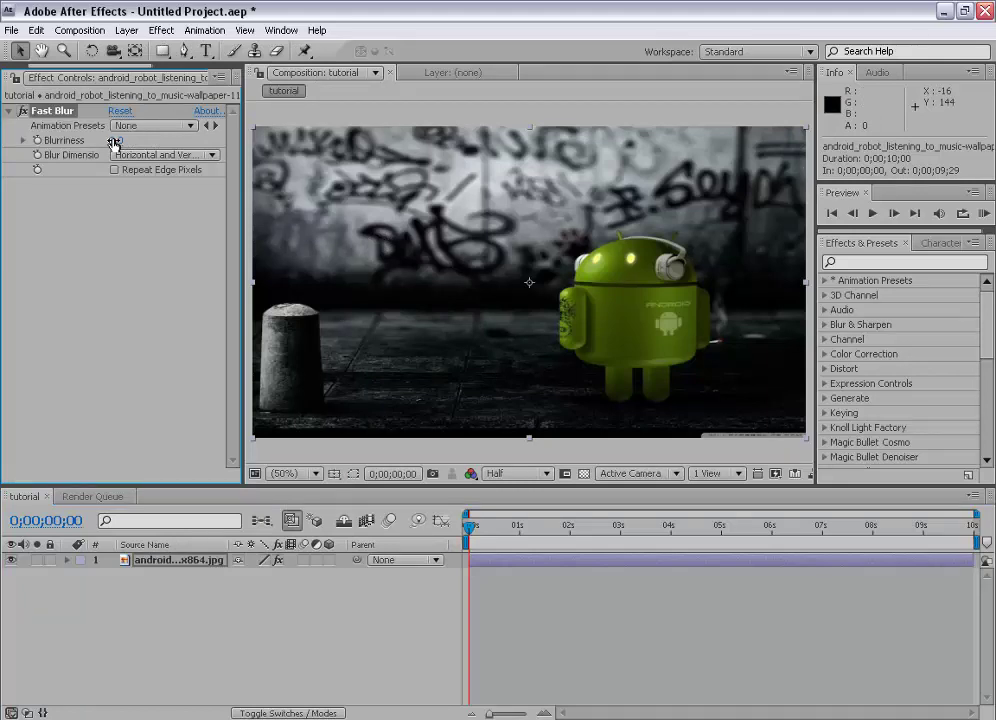
Raise Fast Blur's Blurriness, enable Repeat Edge Pixels, lower the blur, then delete the effect.
drag(118, 140, 155, 140)
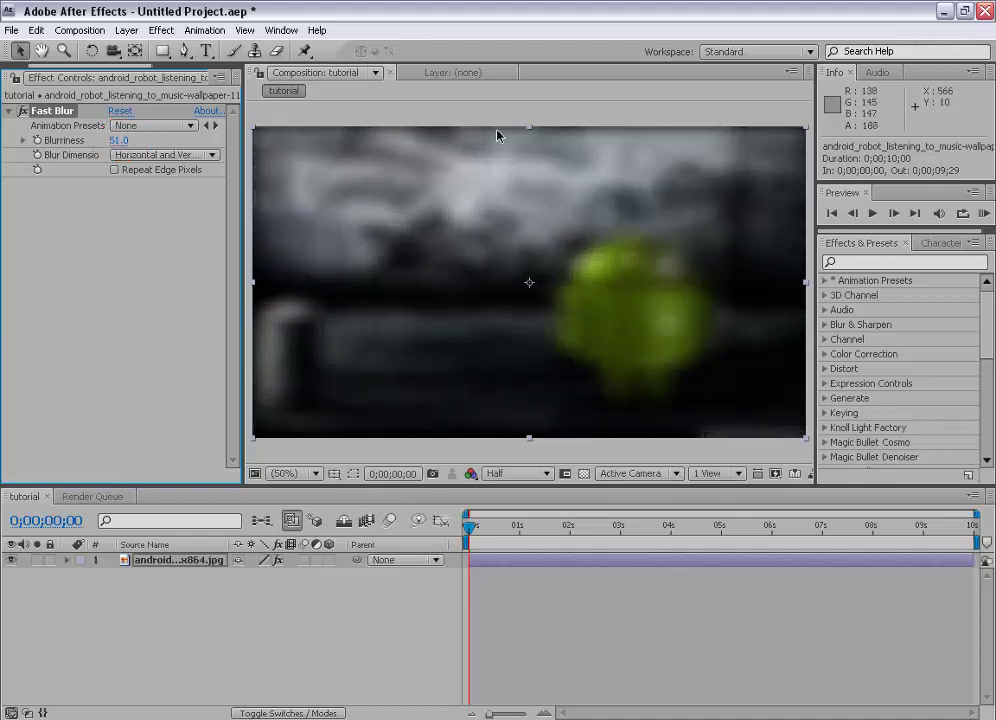
click(114, 171)
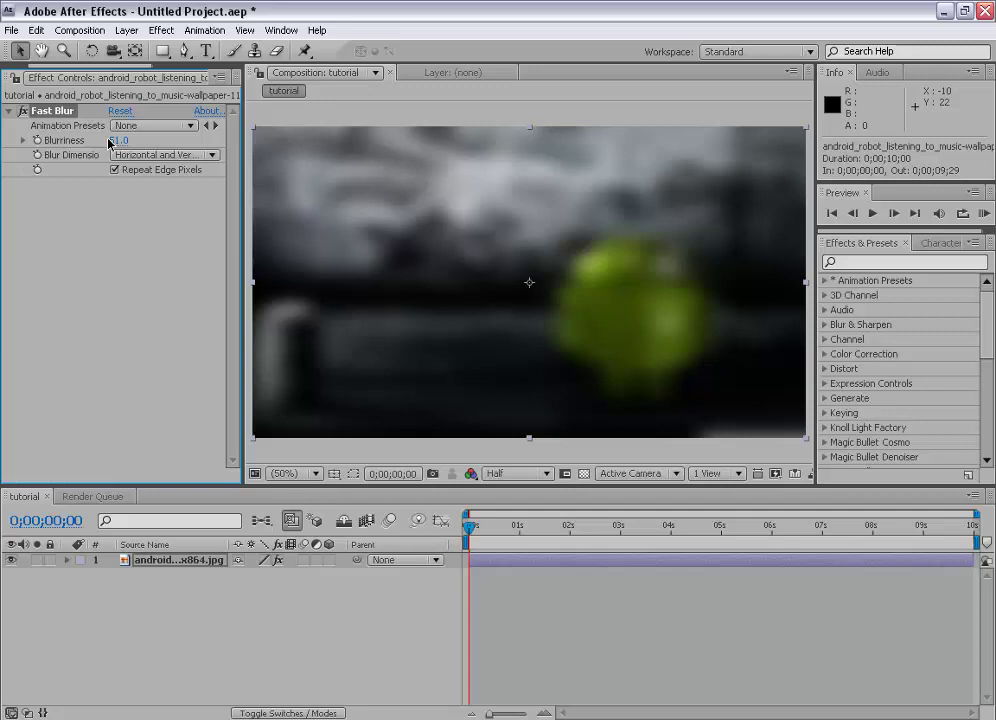
mouse_move(110, 143)
mouse_down()
mouse_move(88, 143)
mouse_move(98, 142)
mouse_up()
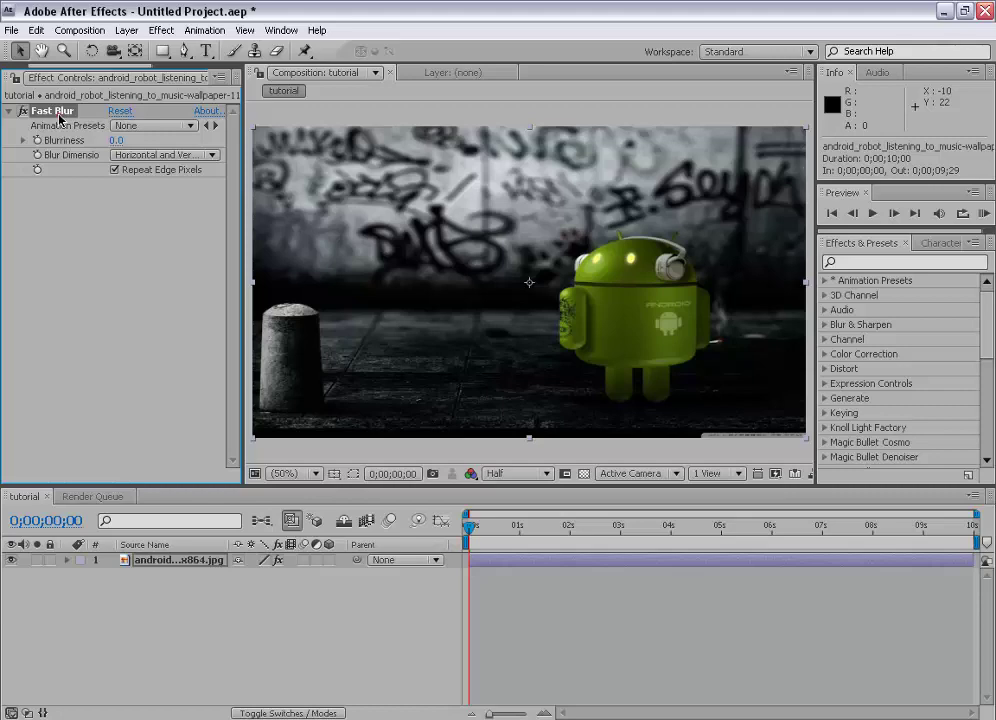
key(Delete)
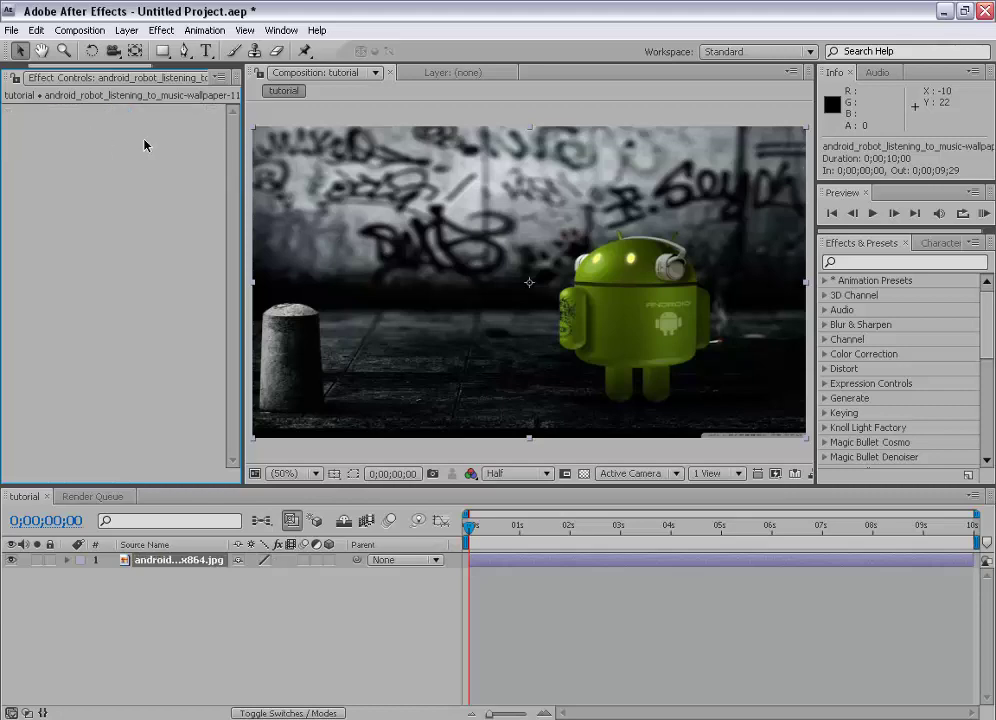
Filter the effects list to 'fast', drag Fast Blur onto the image, then delete it.
click(869, 262)
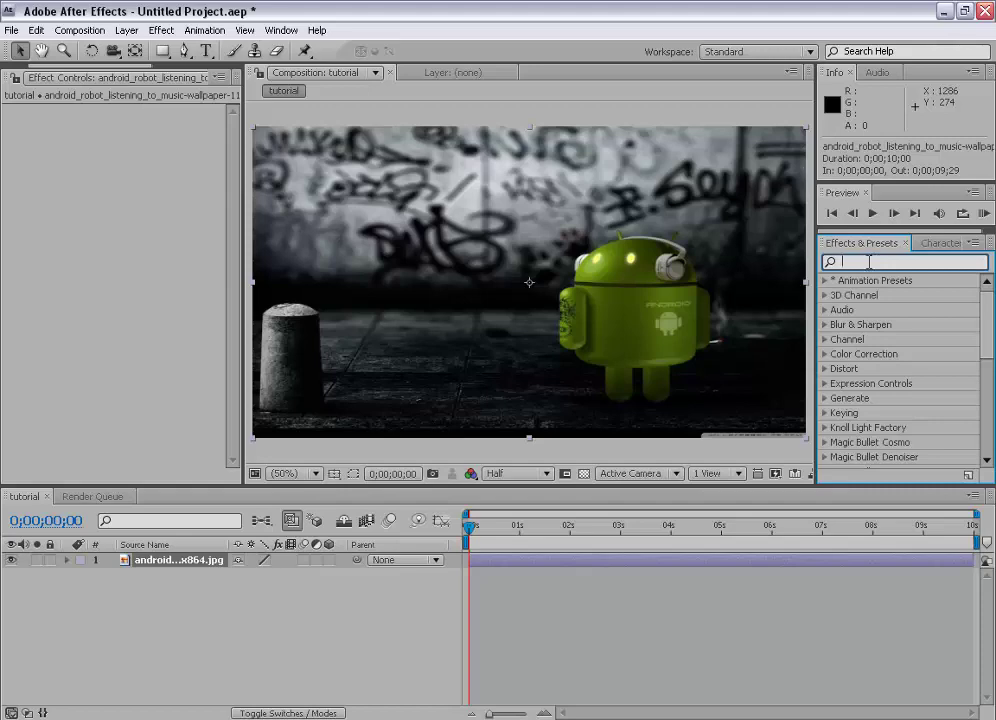
text(fast)
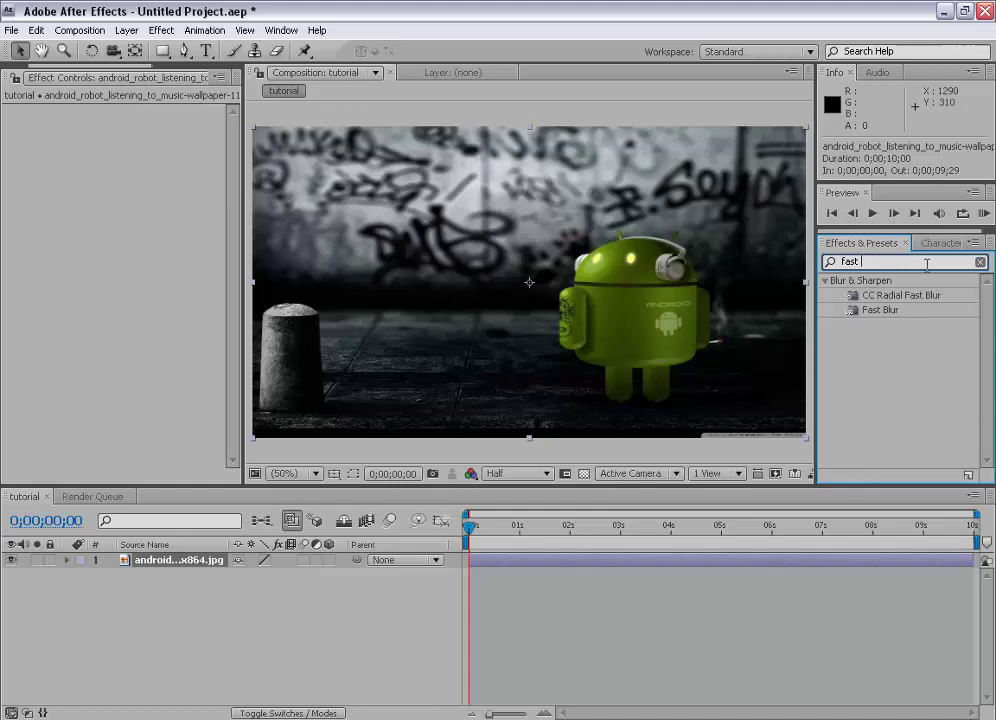
drag(885, 313, 667, 322)
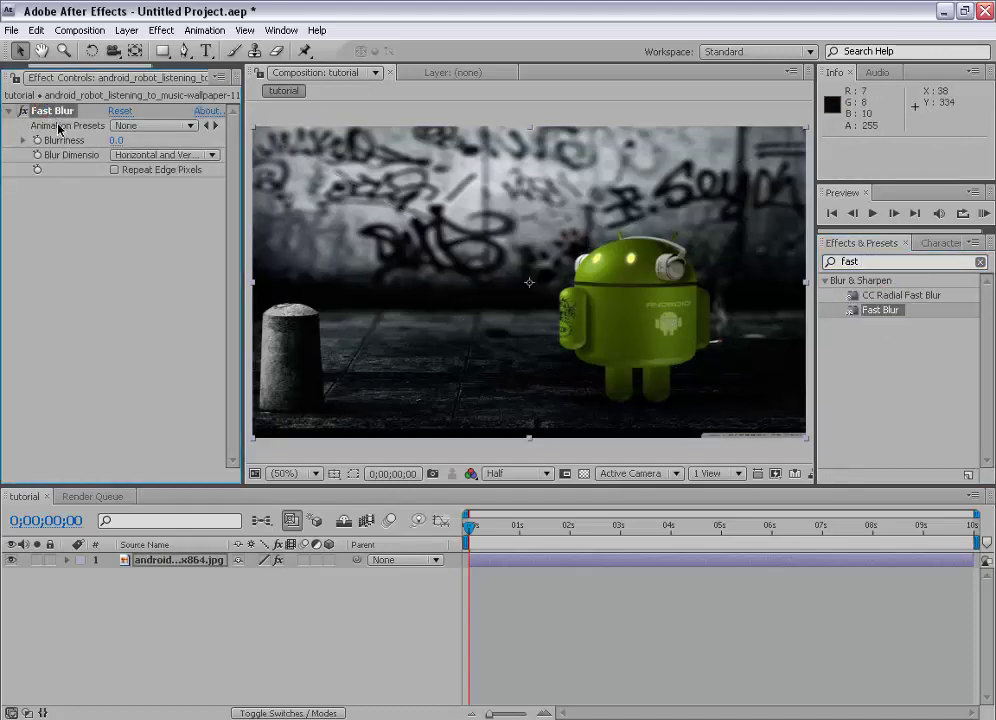
key(Delete)
Reapply Fast Blur to the android layer at blurriness 31 with edges filled, then delete it.
click(163, 565)
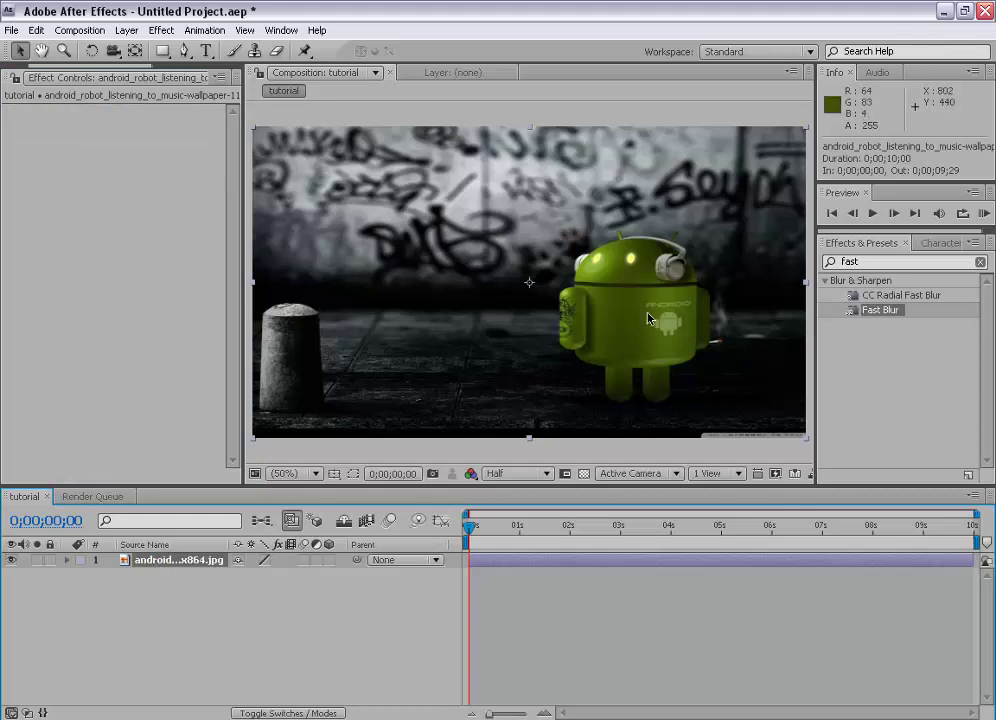
double_click(884, 311)
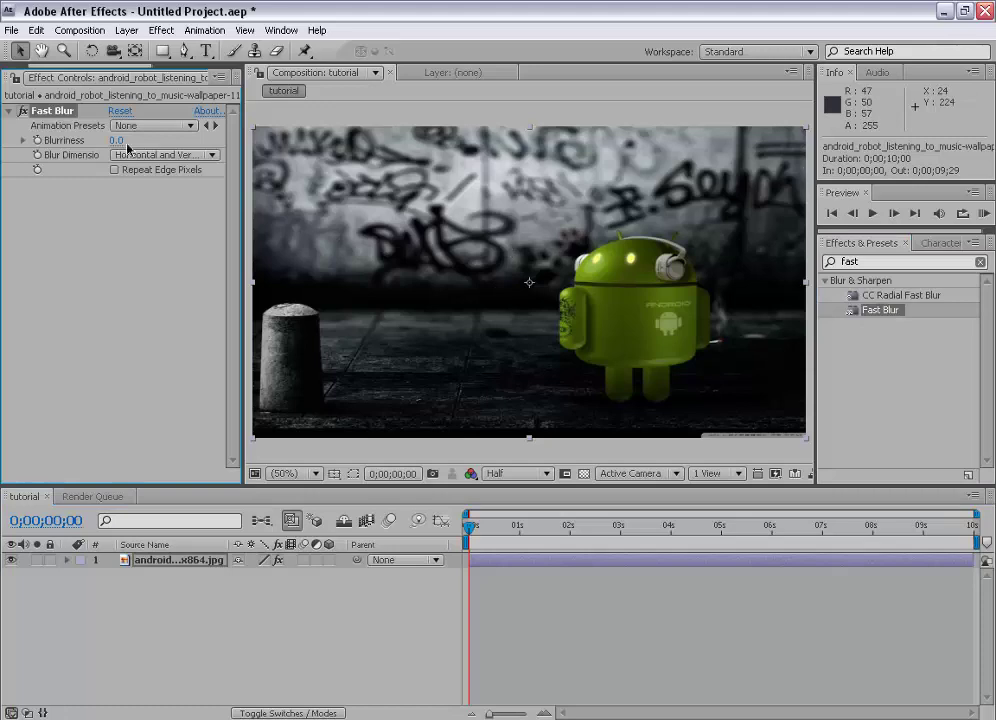
drag(130, 137, 151, 171)
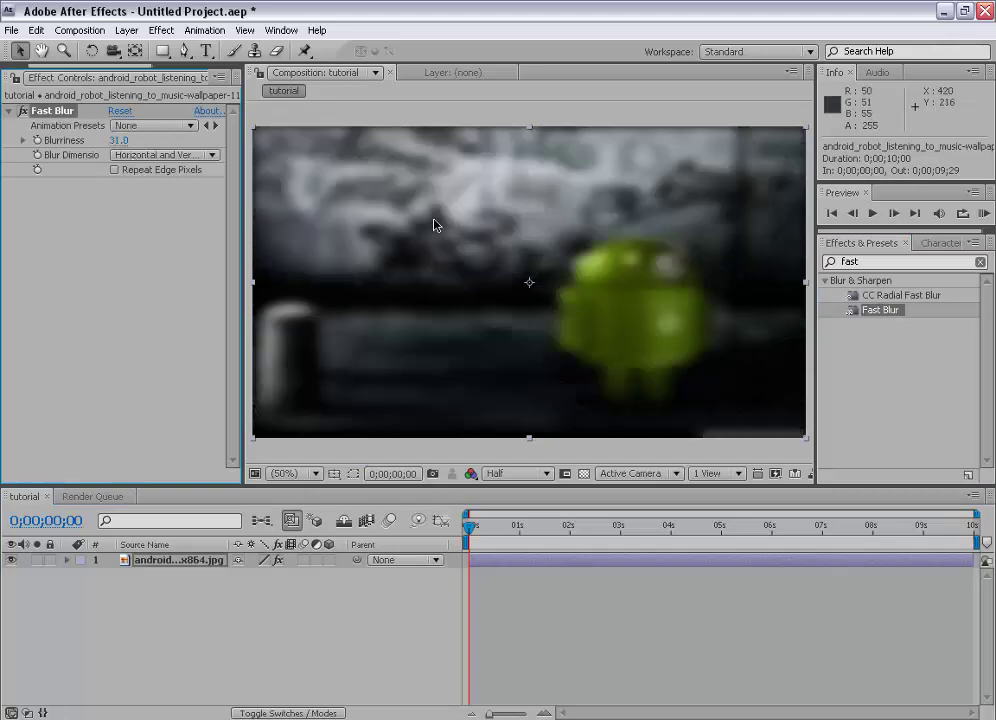
click(120, 170)
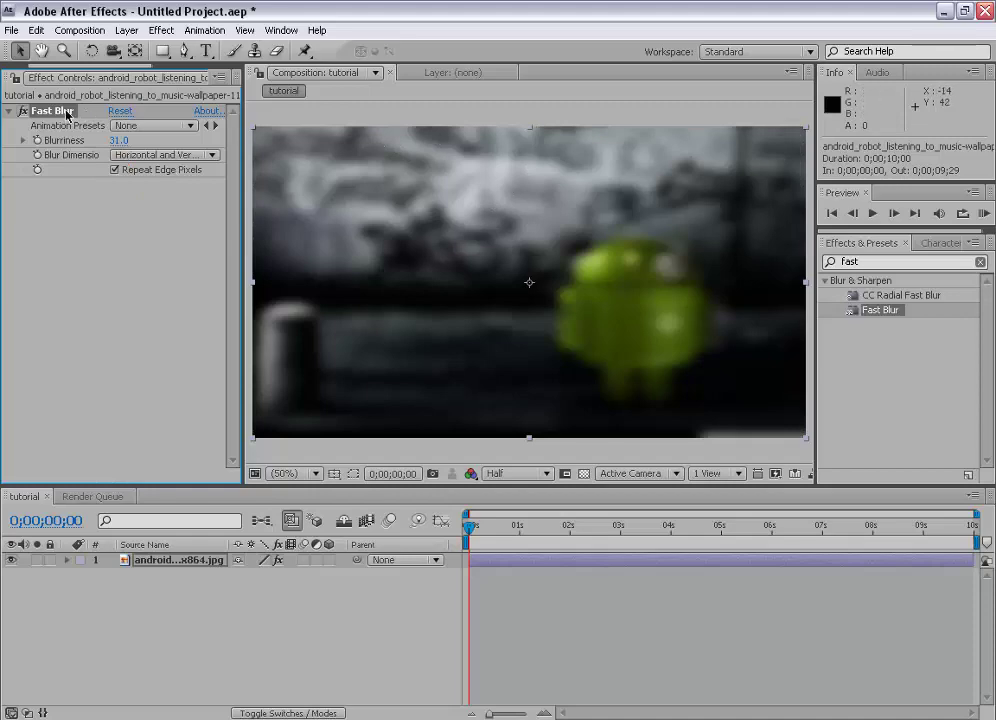
key(Delete)
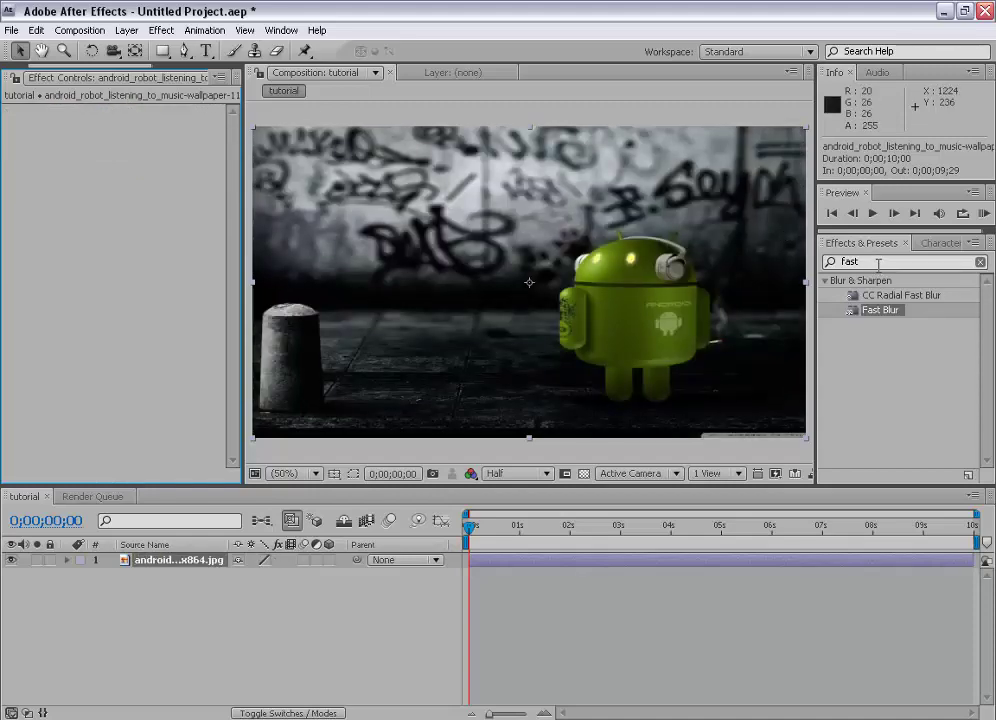
Search 'curves' and drag the Curves effect onto the android image layer.
click(855, 261)
text(cur)
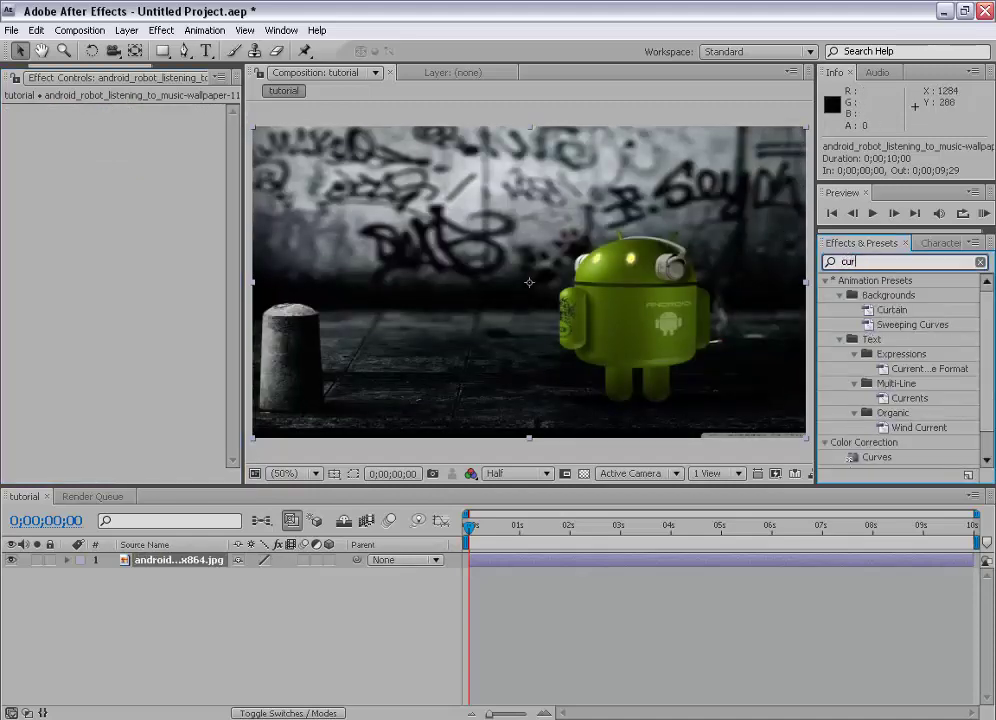
text(ves)
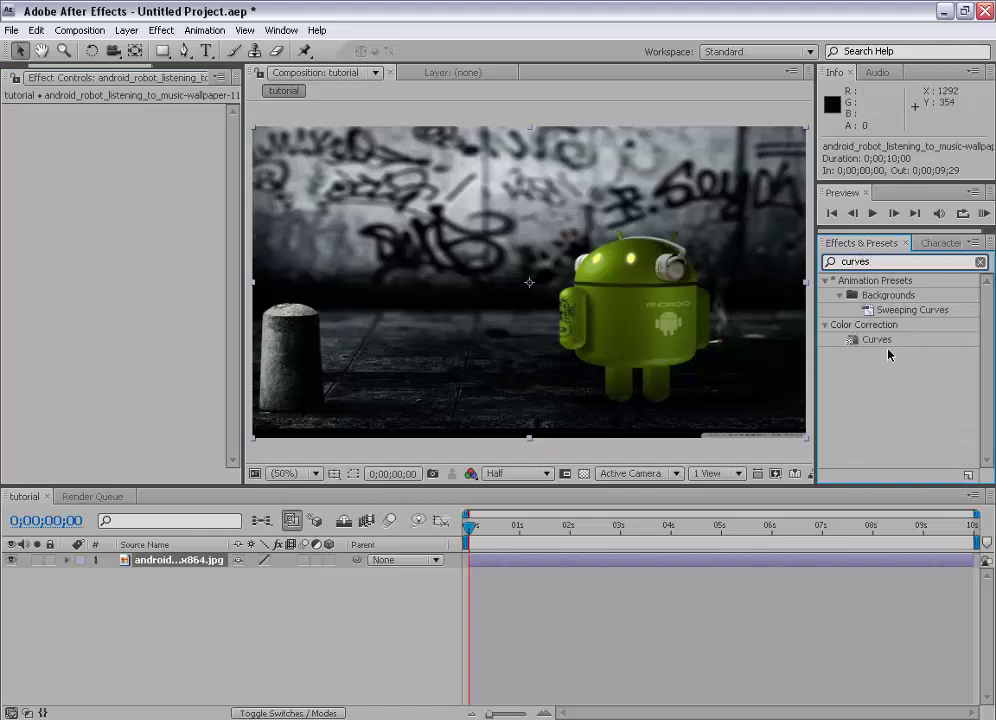
drag(877, 344, 607, 309)
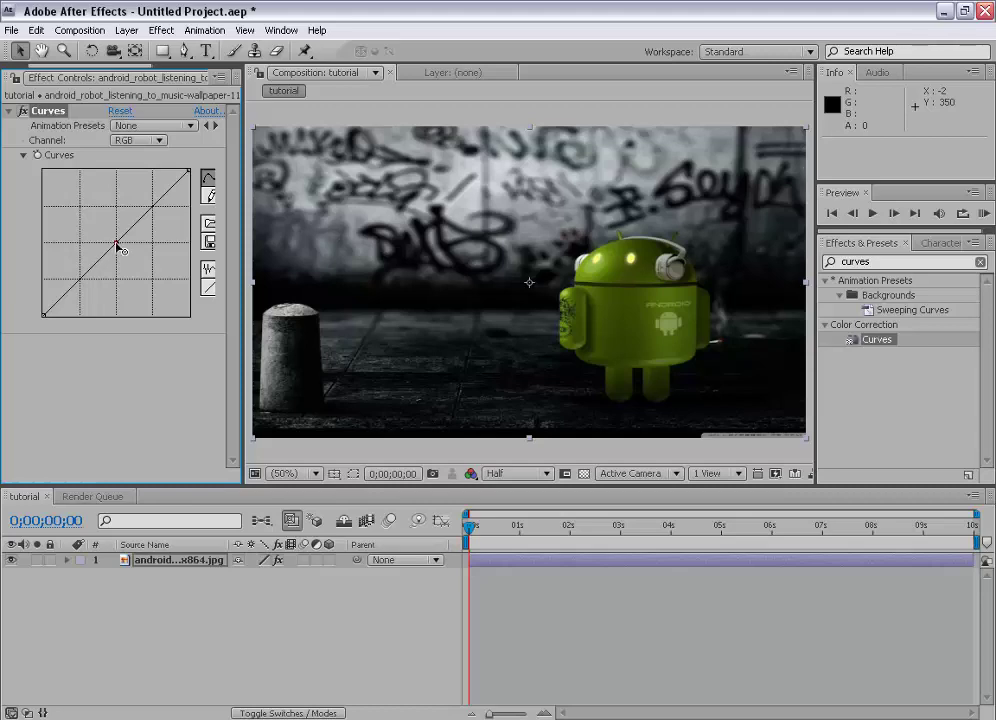
Raise the curve's midpoint and lower the shadows into an S-curve for stronger contrast.
drag(117, 246, 100, 208)
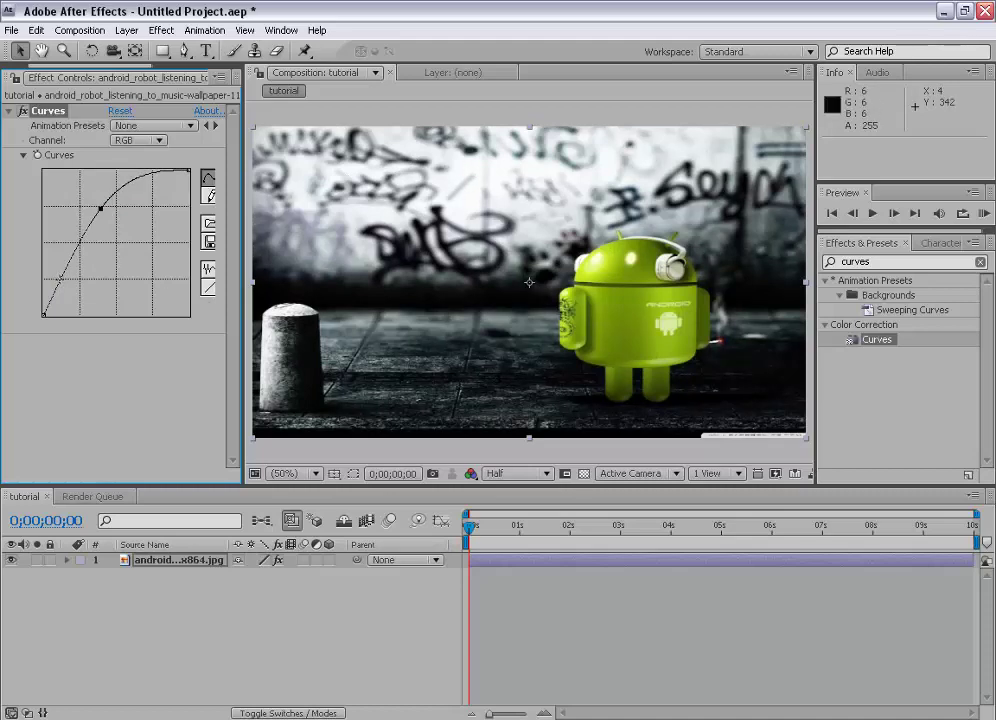
drag(58, 276, 67, 288)
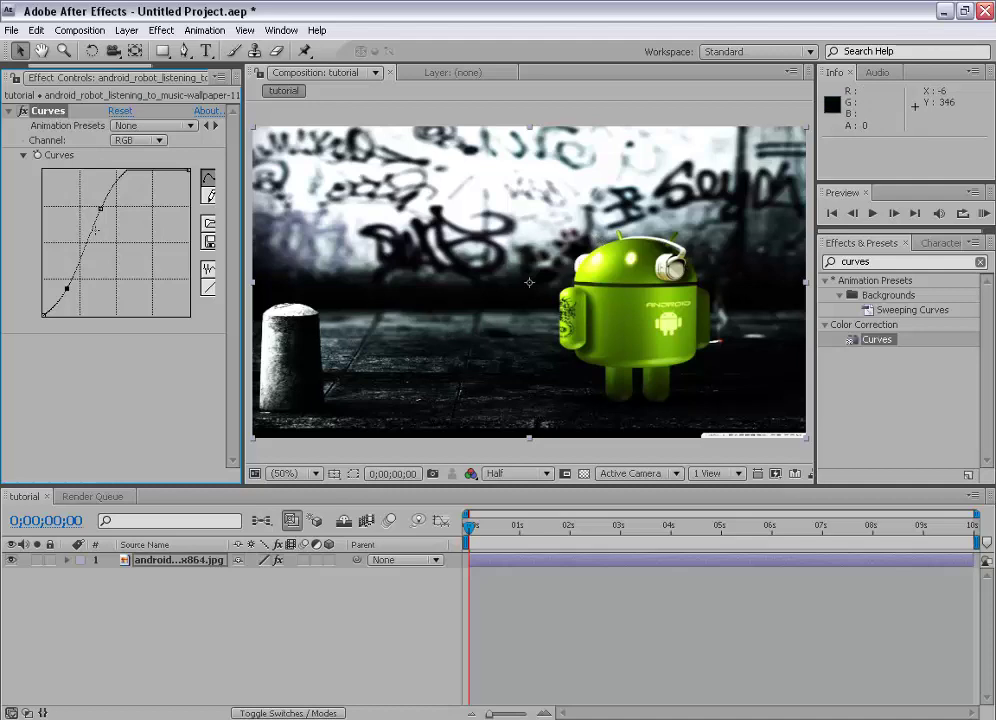
click(137, 140)
On the Red channel, pull the curve down to reduce red, then up to add red.
click(133, 157)
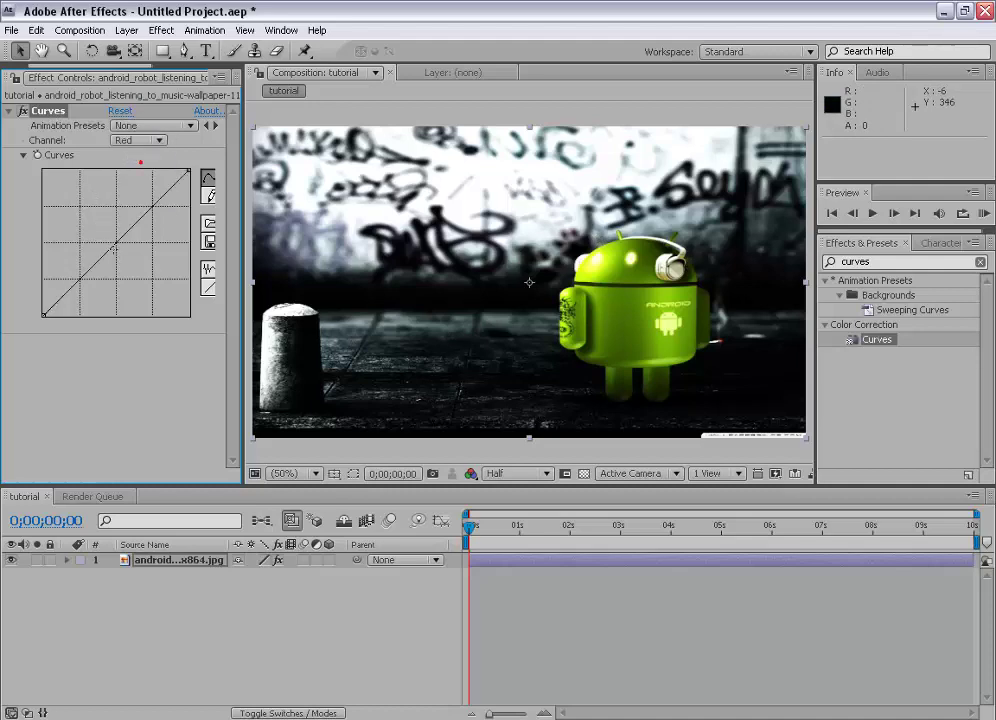
drag(114, 243, 123, 257)
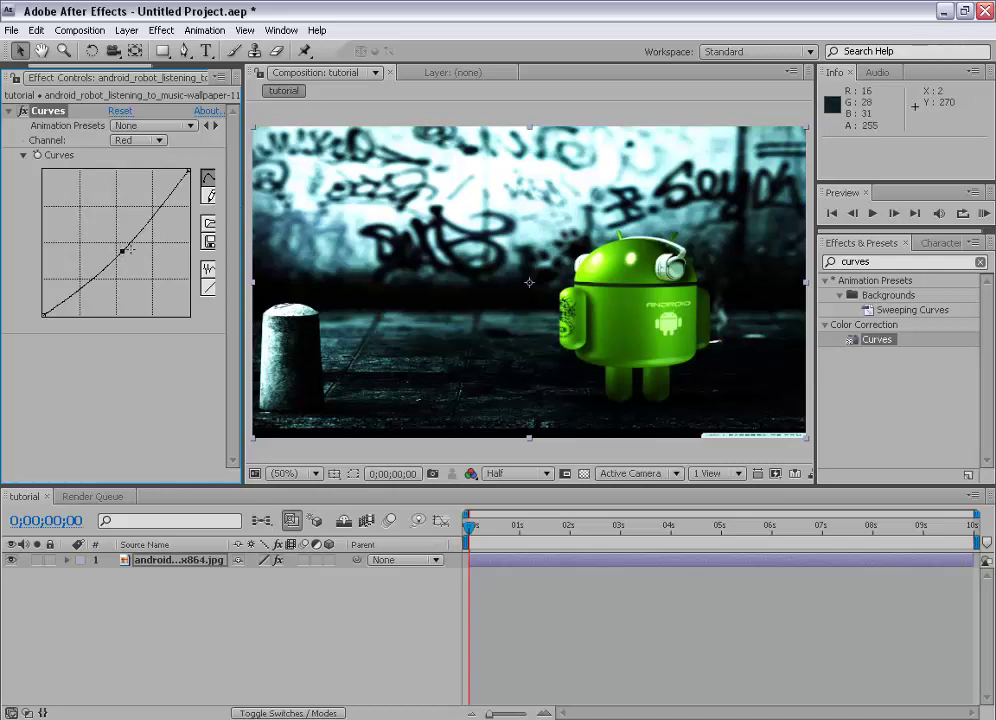
drag(125, 257, 109, 238)
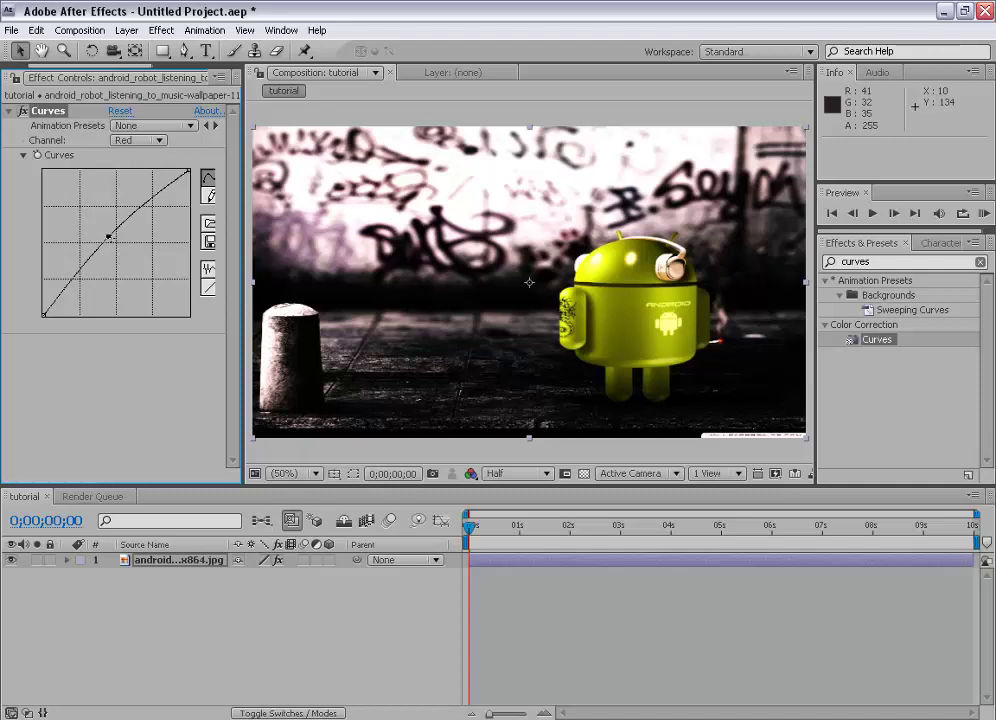
Try the Blue channel, bow the Green curve upward for a green tint, then reset the curves.
click(140, 140)
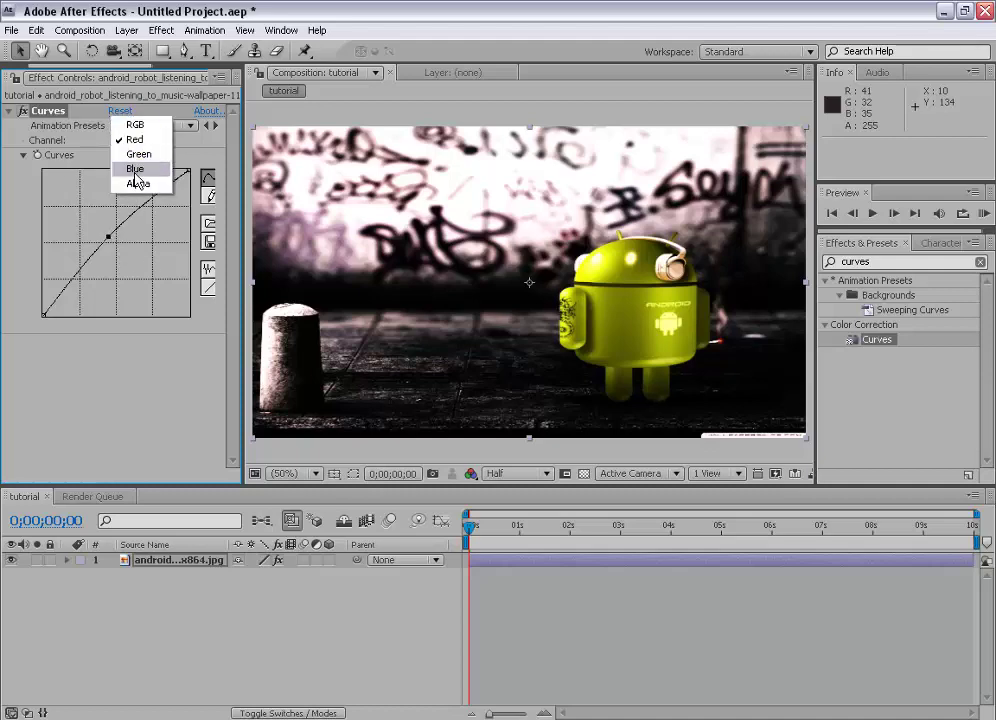
click(138, 181)
click(140, 140)
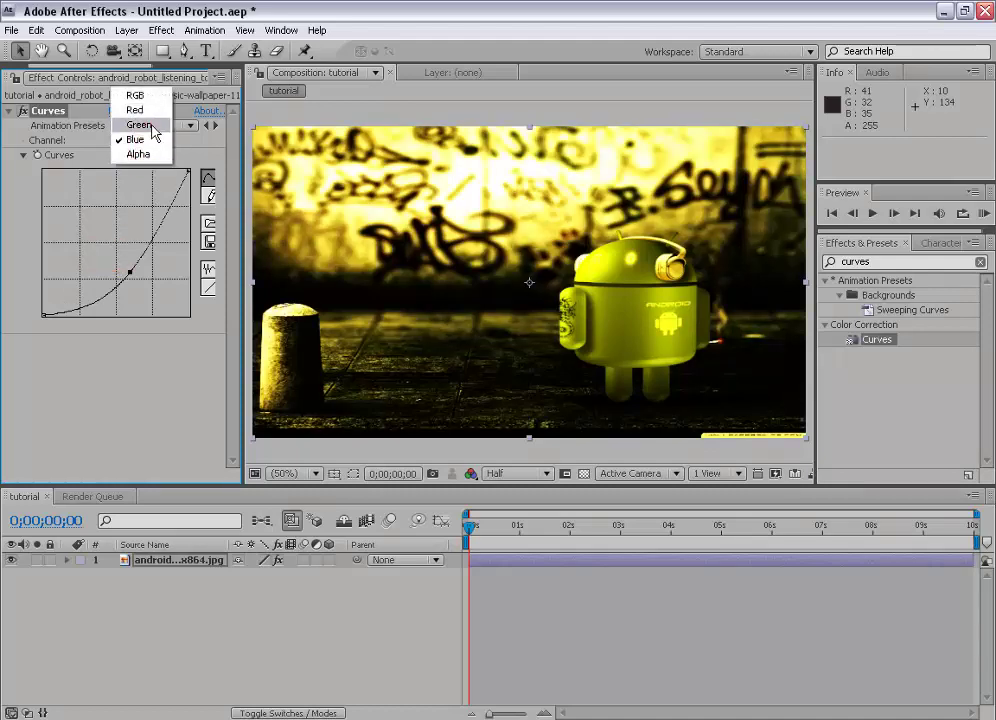
click(135, 125)
drag(104, 255, 105, 227)
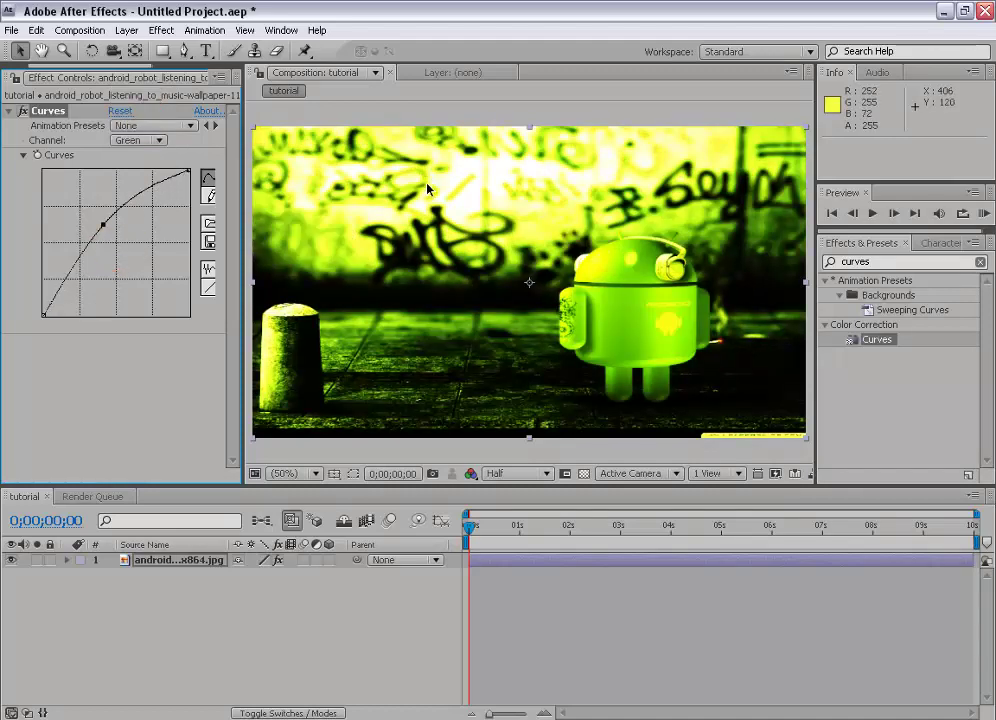
click(121, 113)
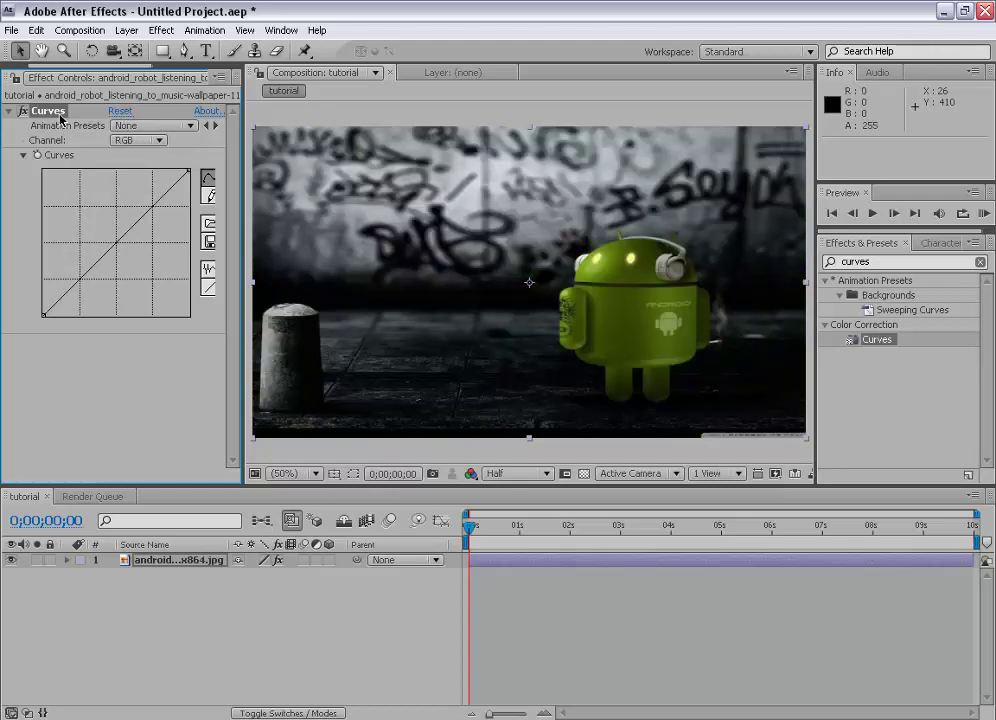
Remove the Curves effect from the layer and clear the effects search text.
key(Delete)
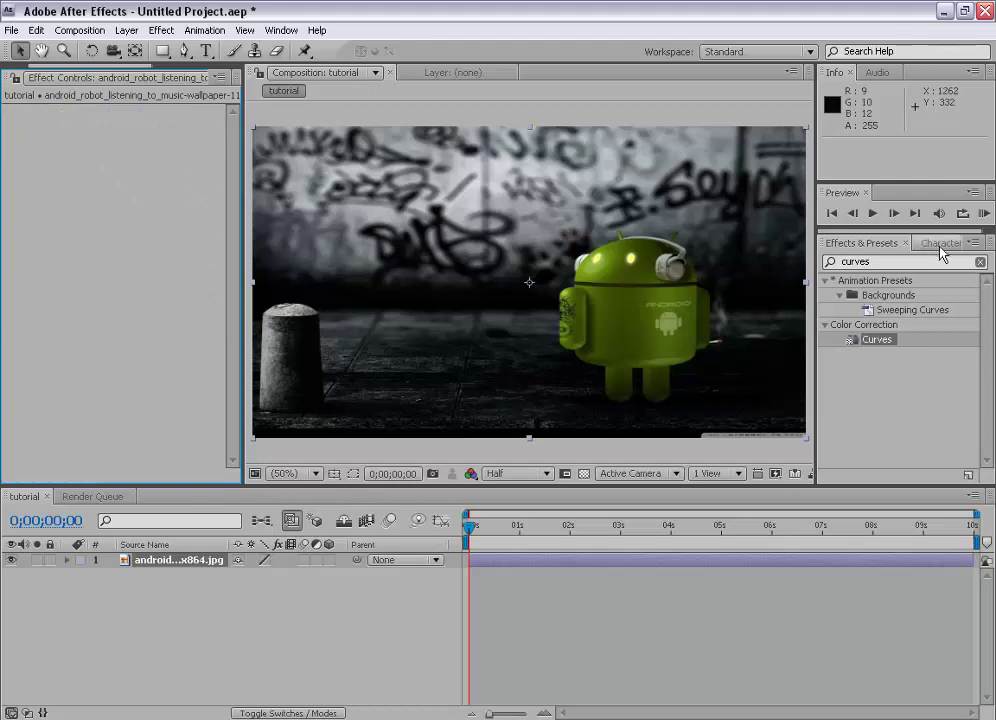
click(880, 261)
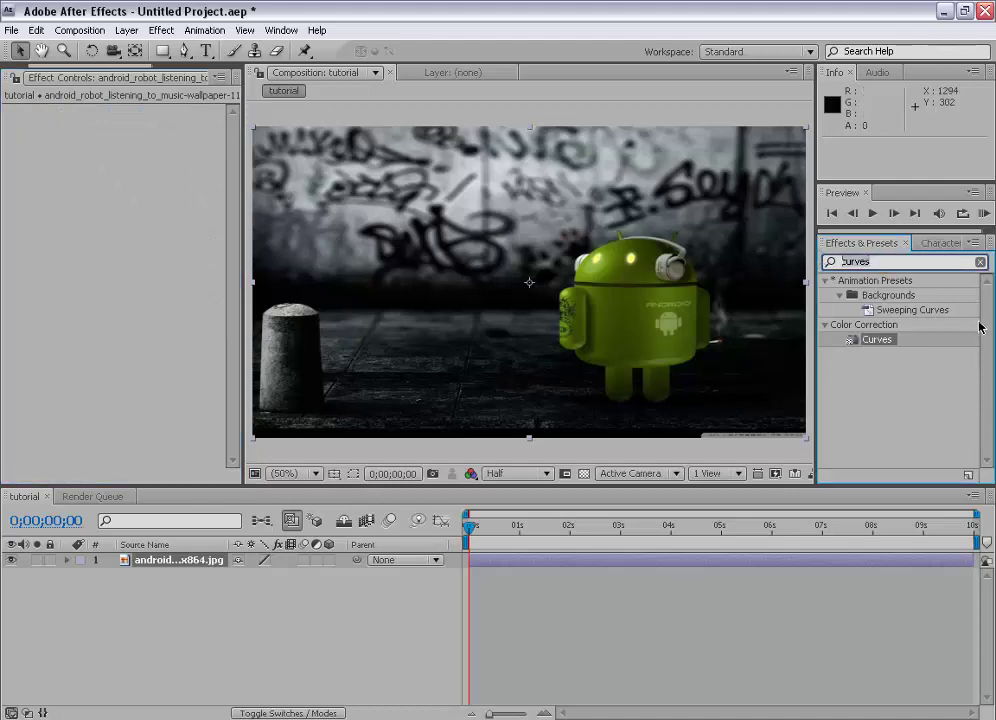
key(BackSpace)
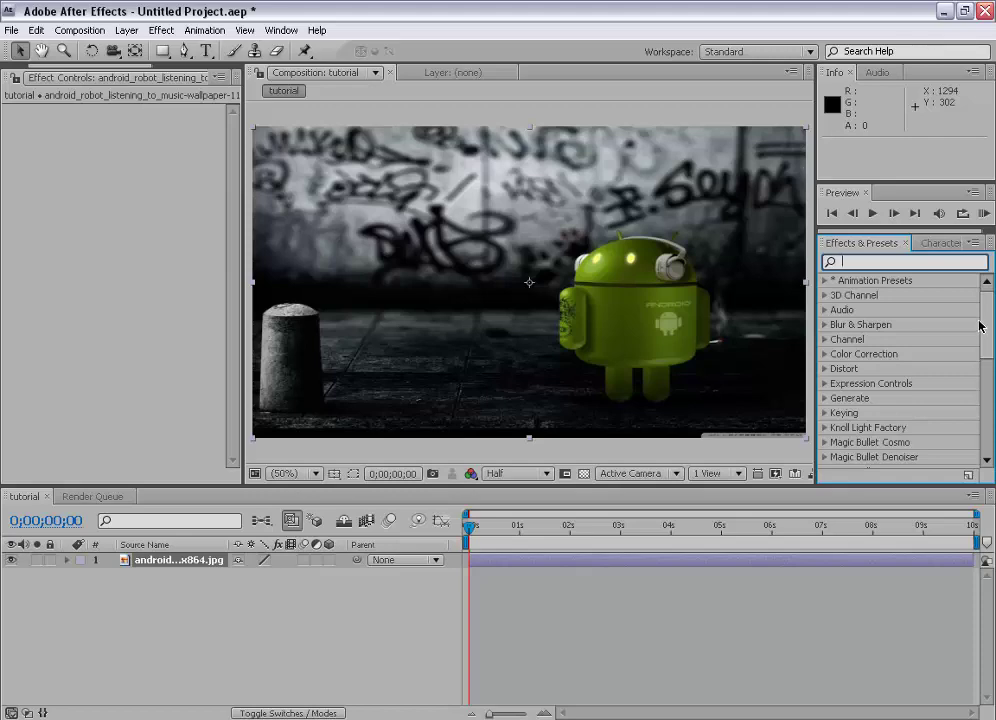
drag(985, 326, 400, 480)
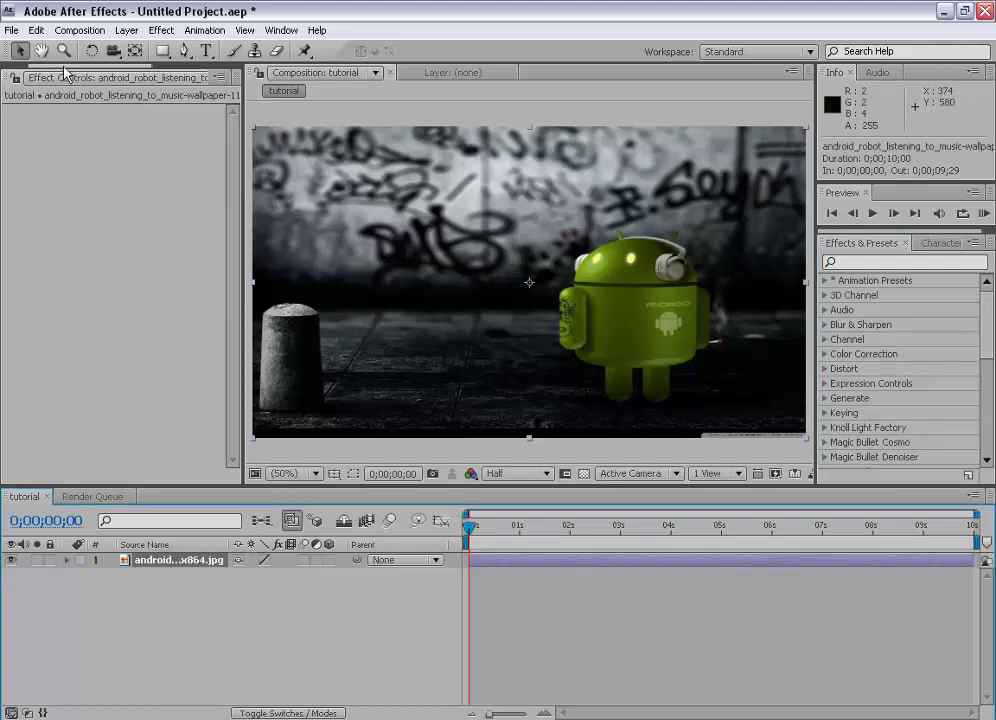
drag(62, 65, 3, 79)
Show the Project panel, deselect the image layer, and bring up the layer-creation commands.
click(12, 77)
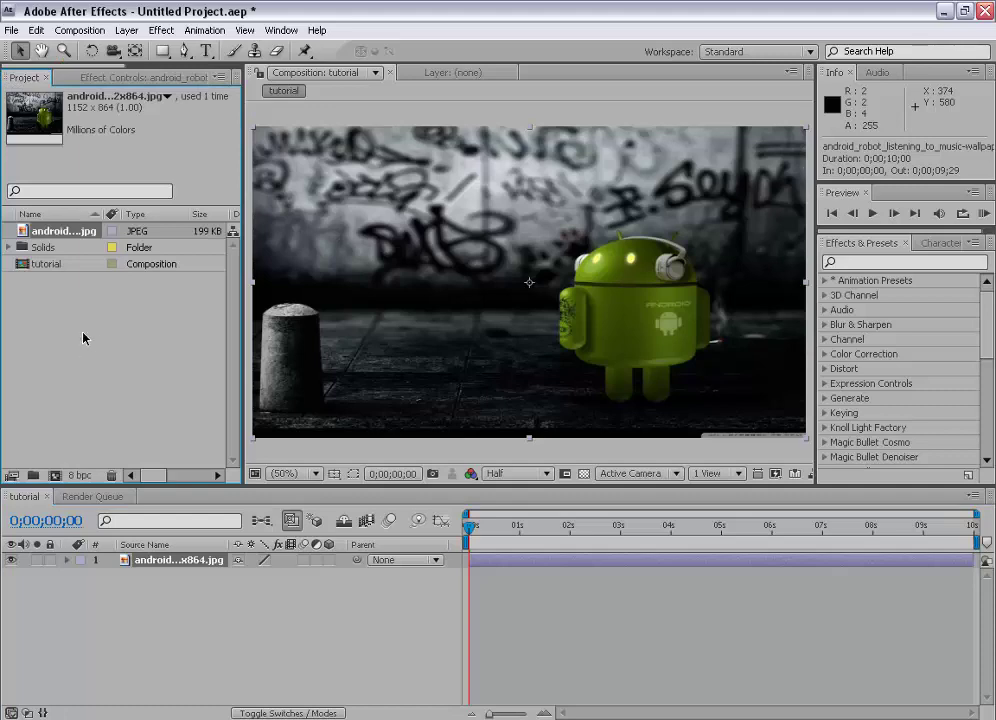
click(191, 662)
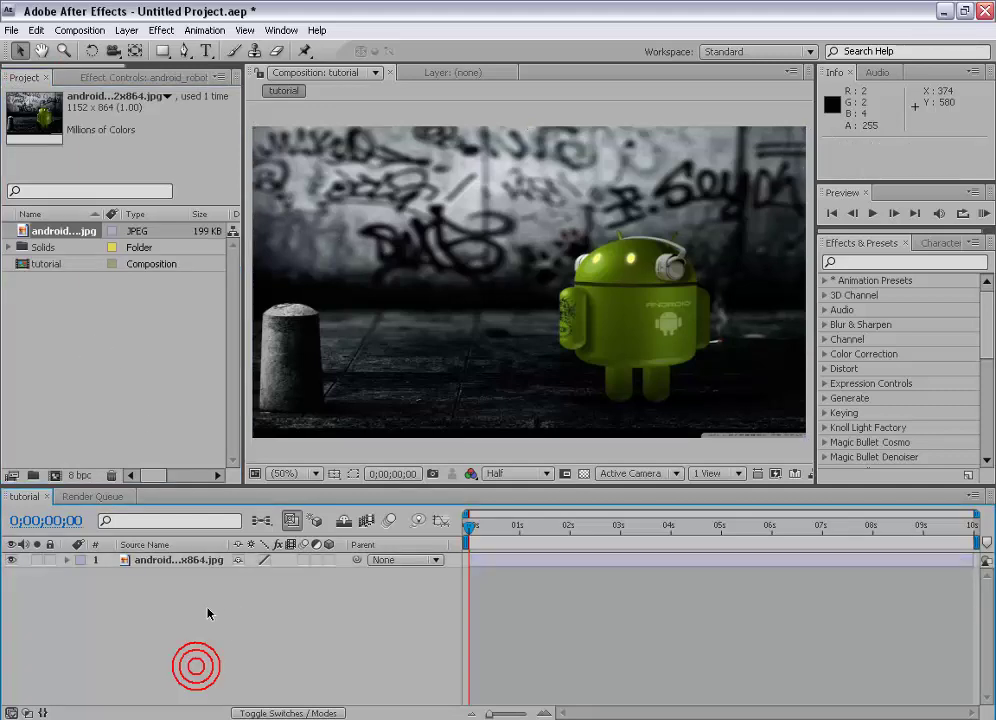
right_click(210, 597)
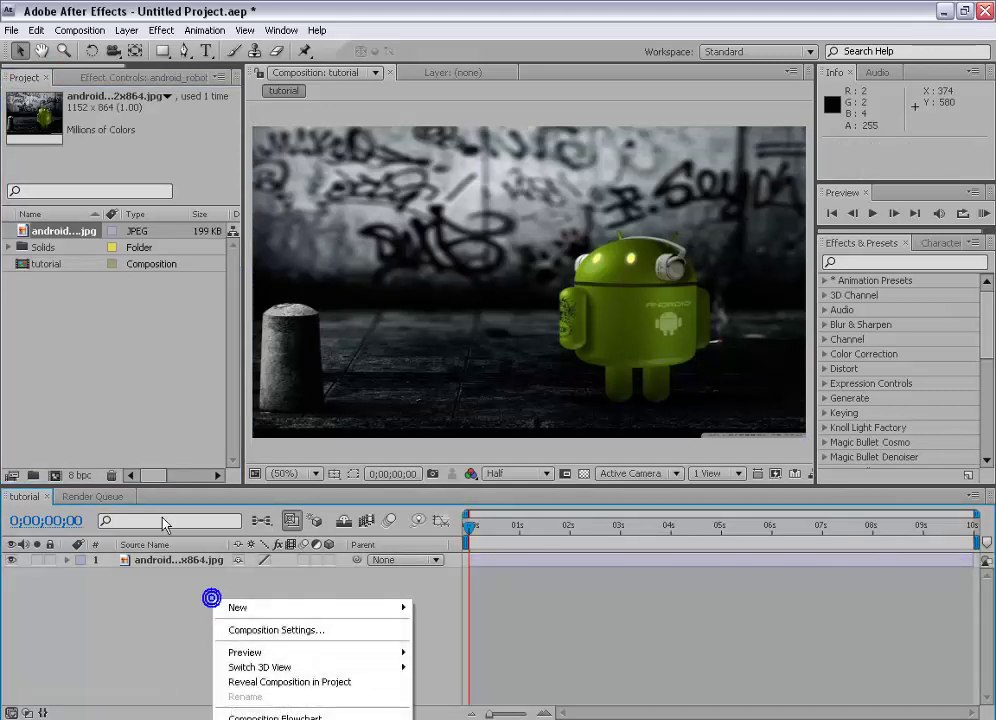
click(126, 30)
key(Escape)
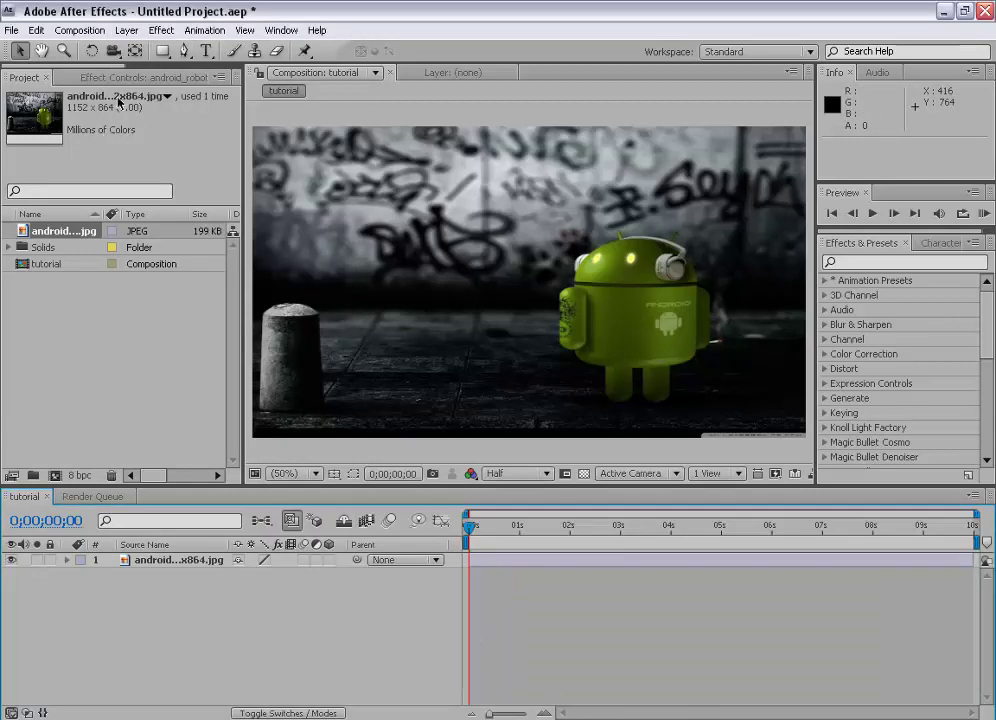
click(126, 30)
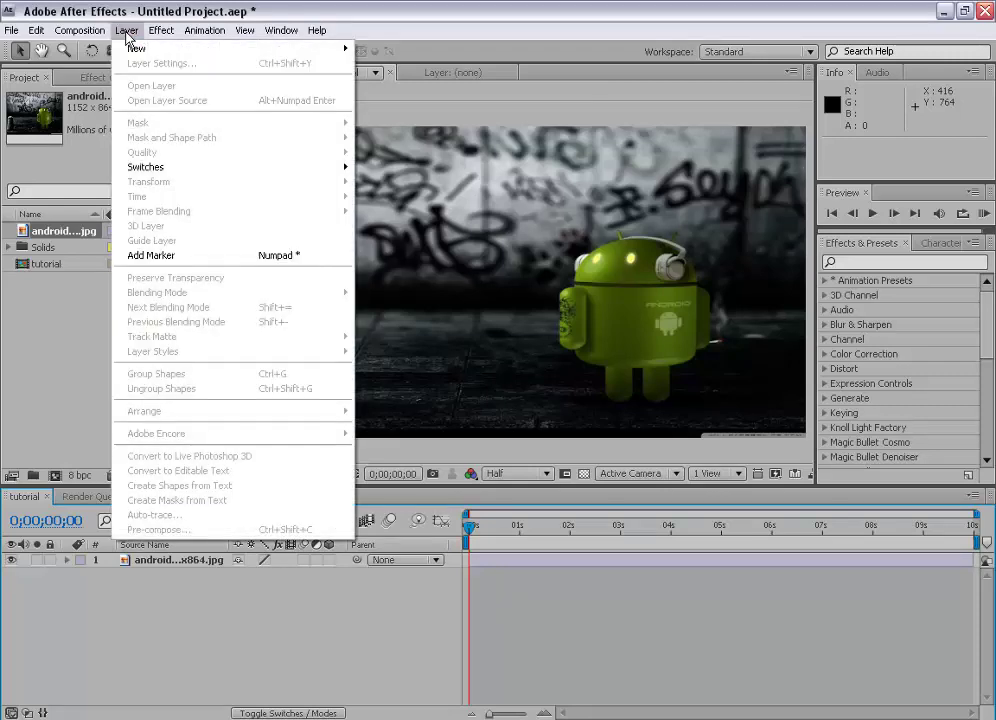
Create a new text layer via Layer > New > Text and start typing the title, fixing a typo.
mouse_move(130, 47)
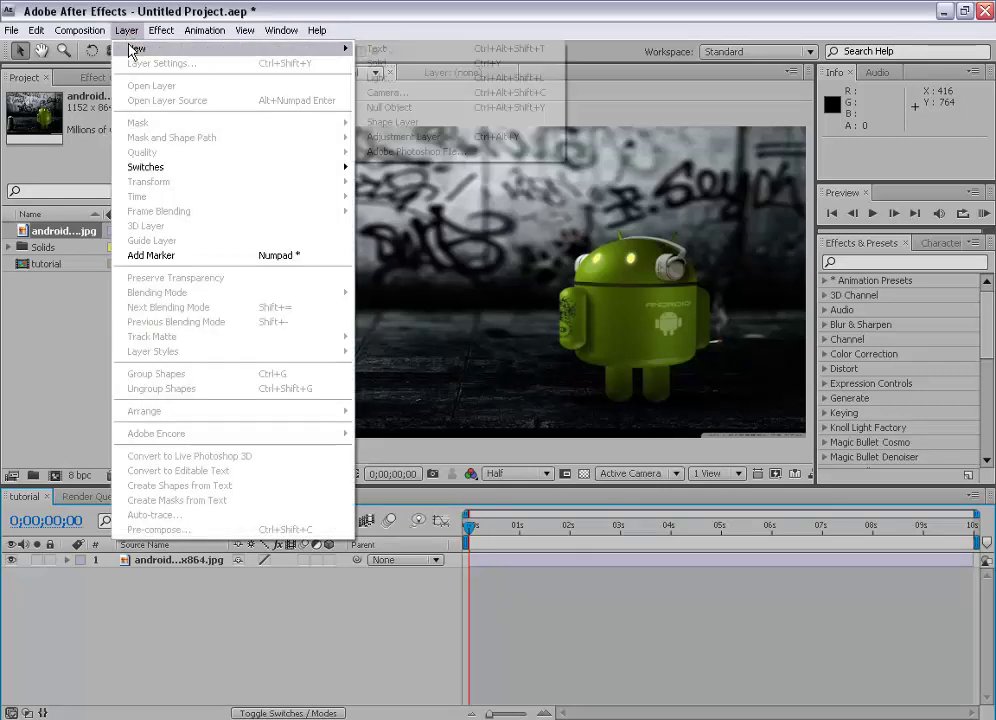
click(376, 50)
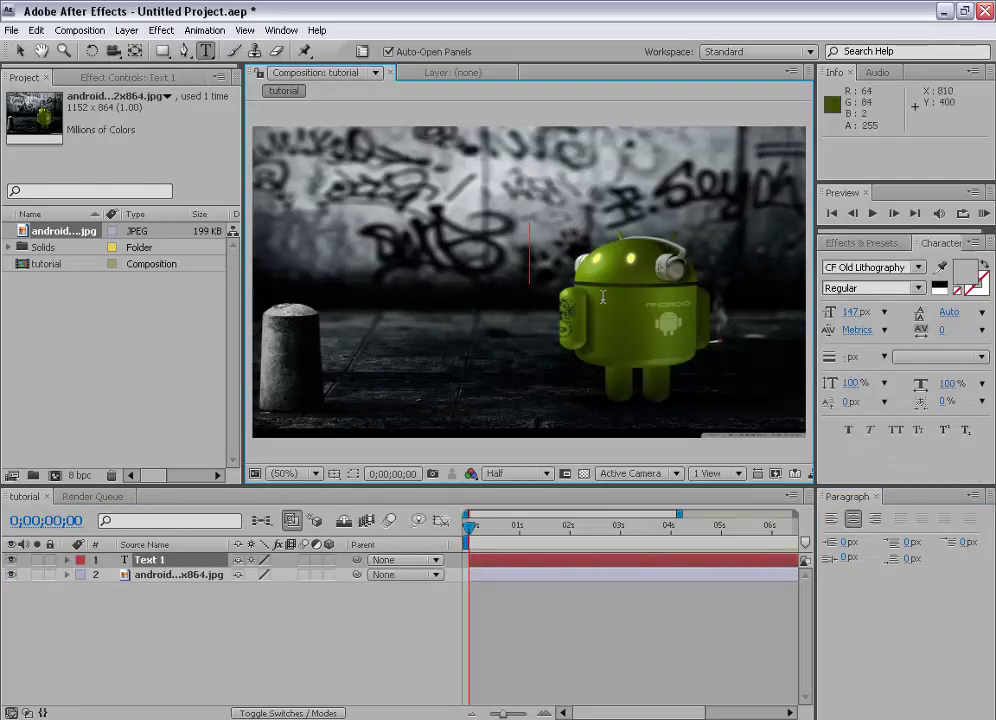
text(GRAPHXI)
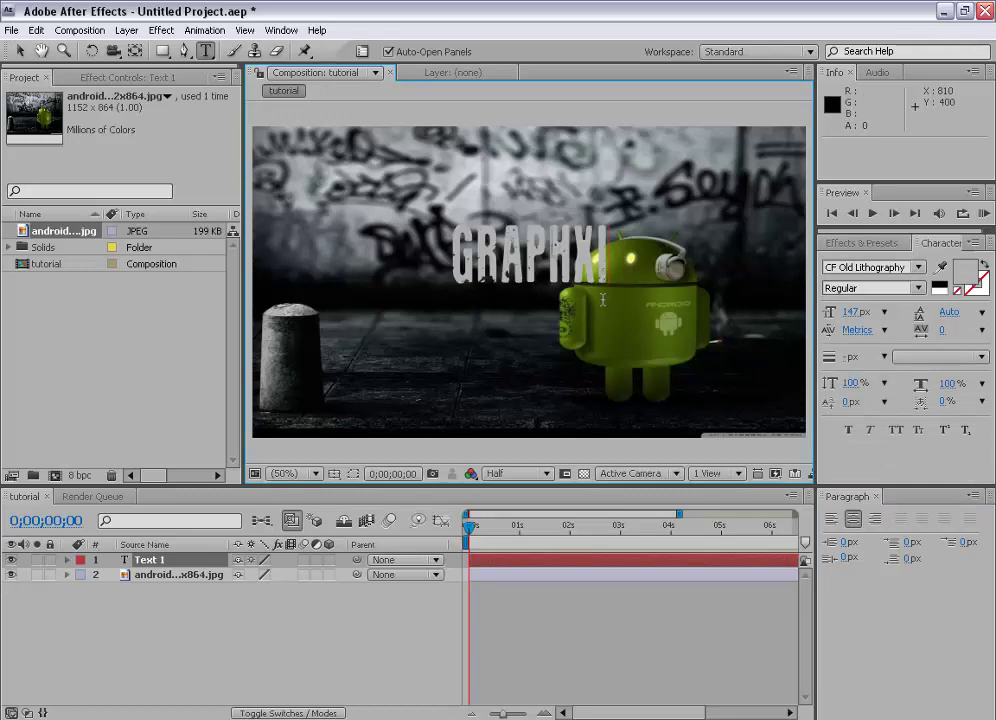
key(BackSpace)
key(BackSpace)
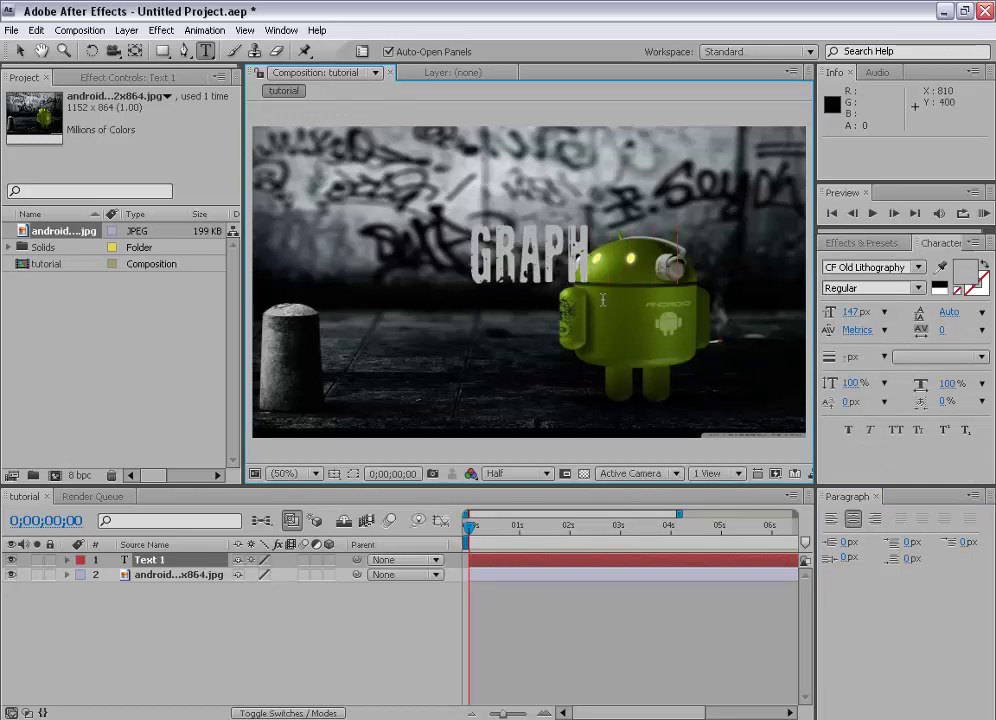
Finish the title as 'GRAPHIX GRUNTZ', commit it, and nudge it slightly left and down.
text(IX GRUNTZ)
click(158, 617)
click(170, 561)
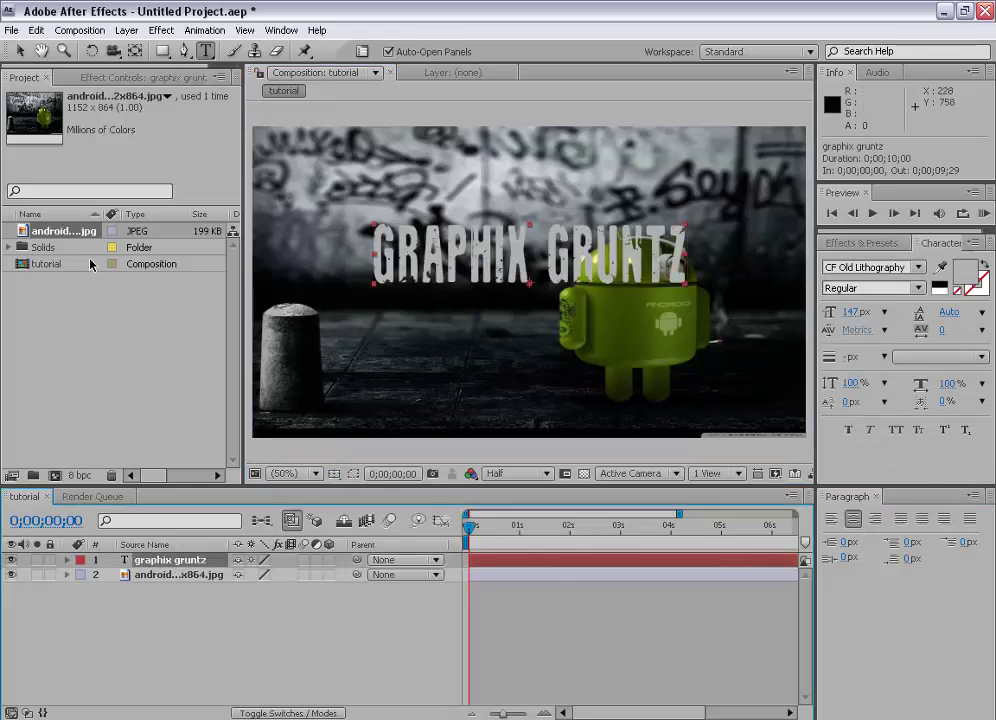
click(19, 51)
drag(607, 272, 585, 287)
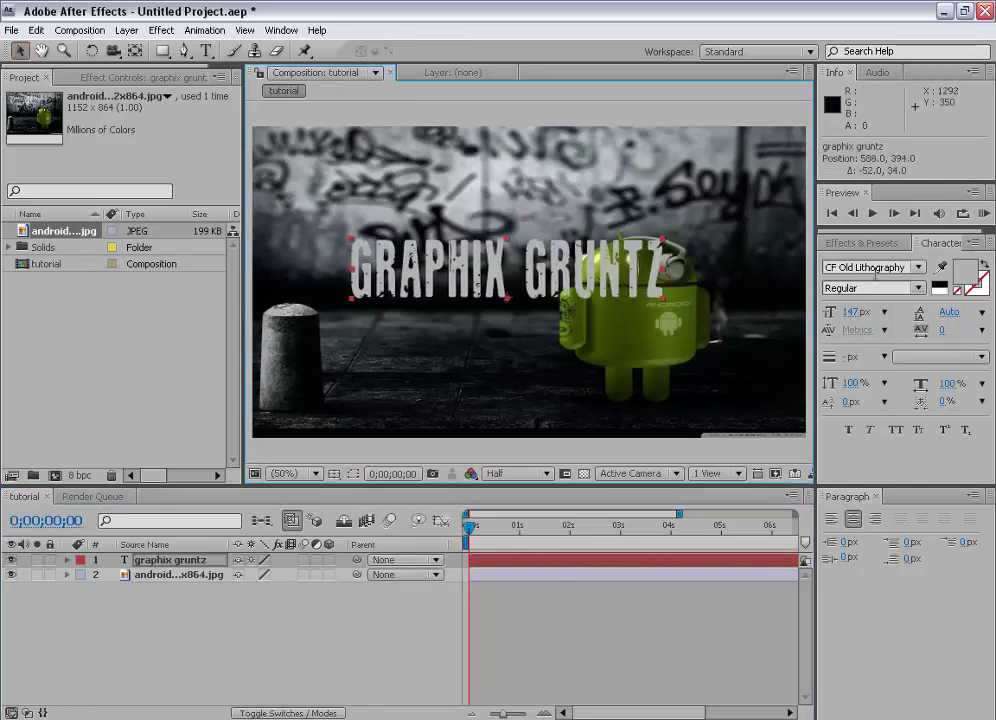
Set the title font to Civitype FG and its fill to the bollard's light grey.
click(918, 268)
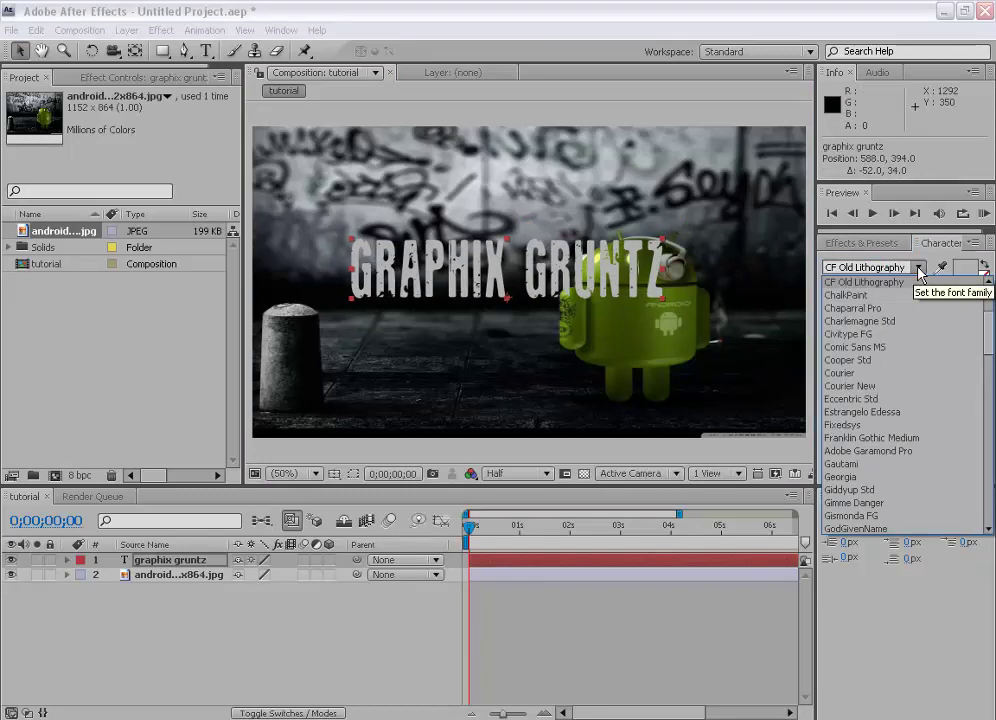
click(935, 334)
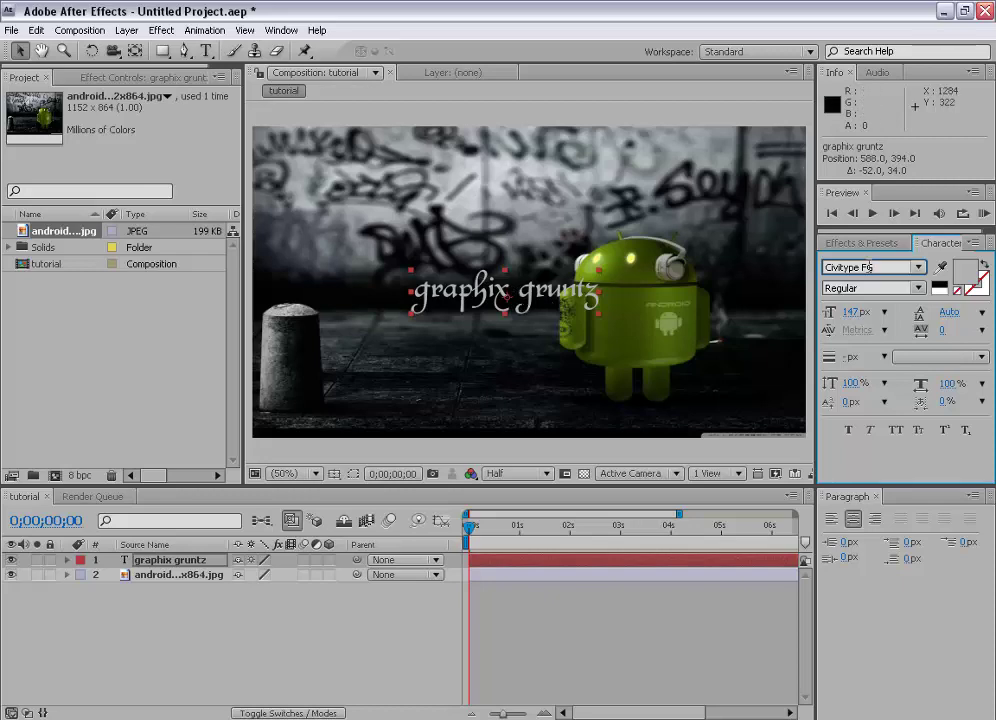
click(967, 283)
click(527, 520)
click(562, 465)
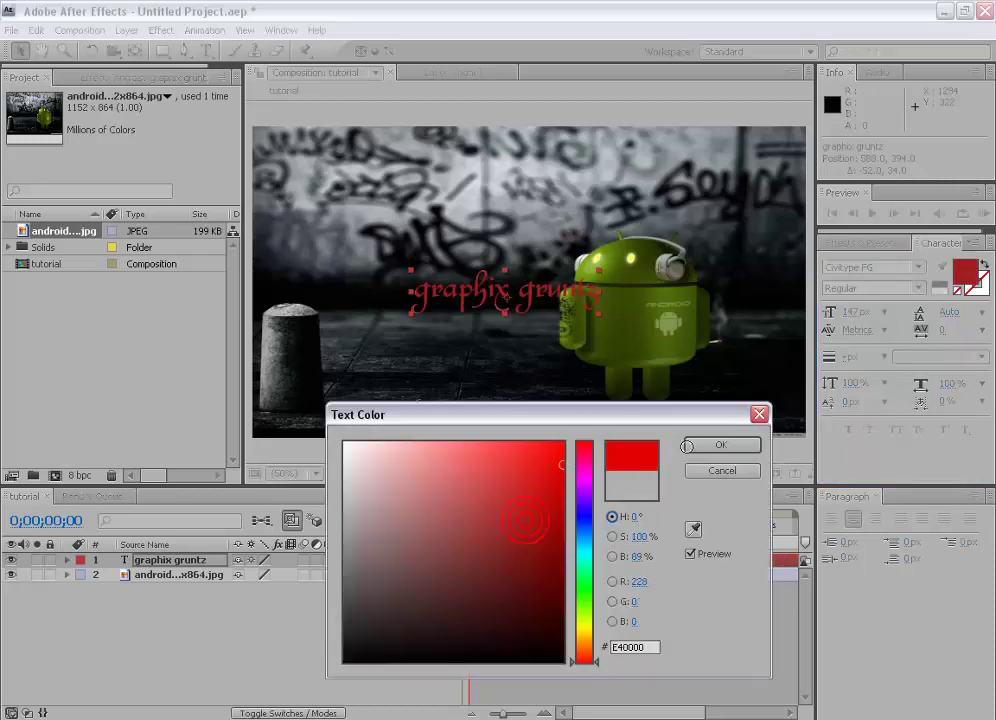
click(703, 455)
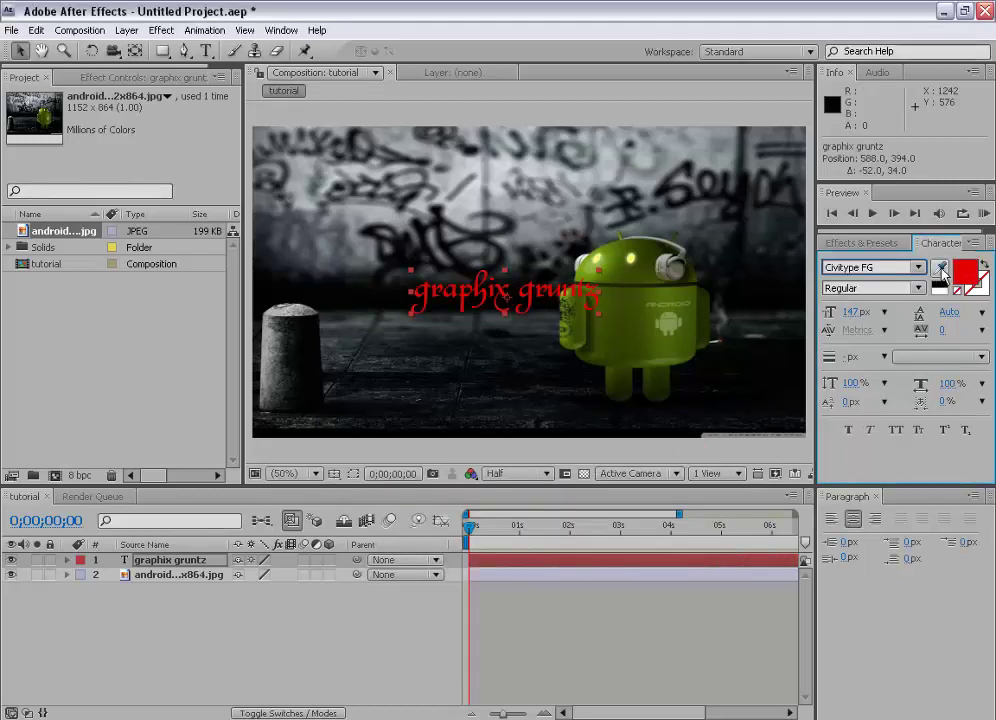
click(941, 266)
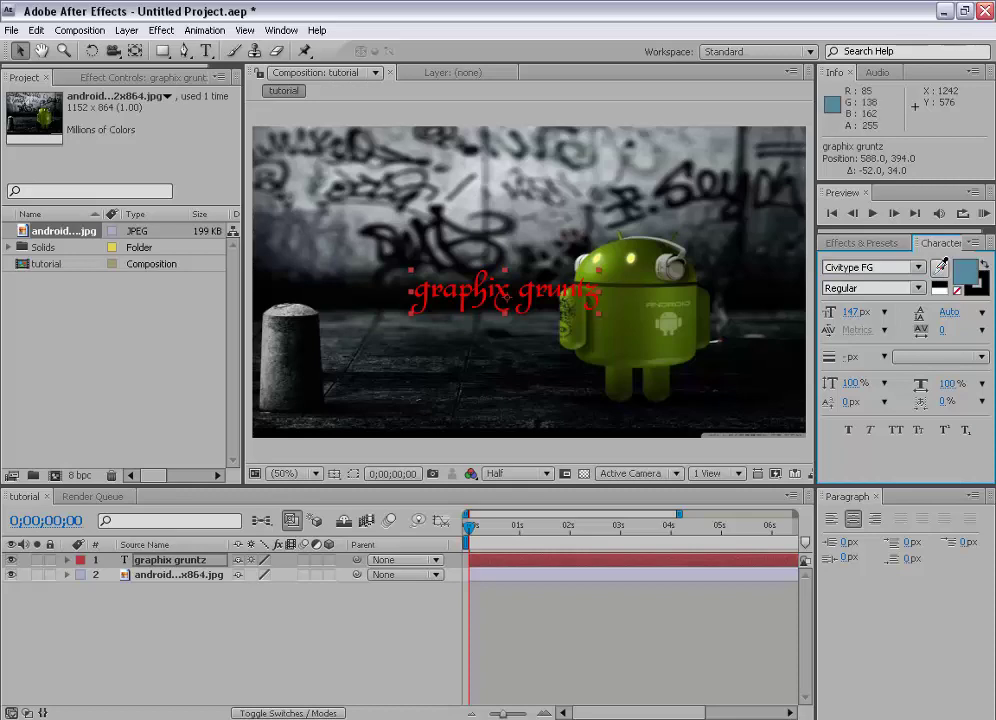
click(307, 302)
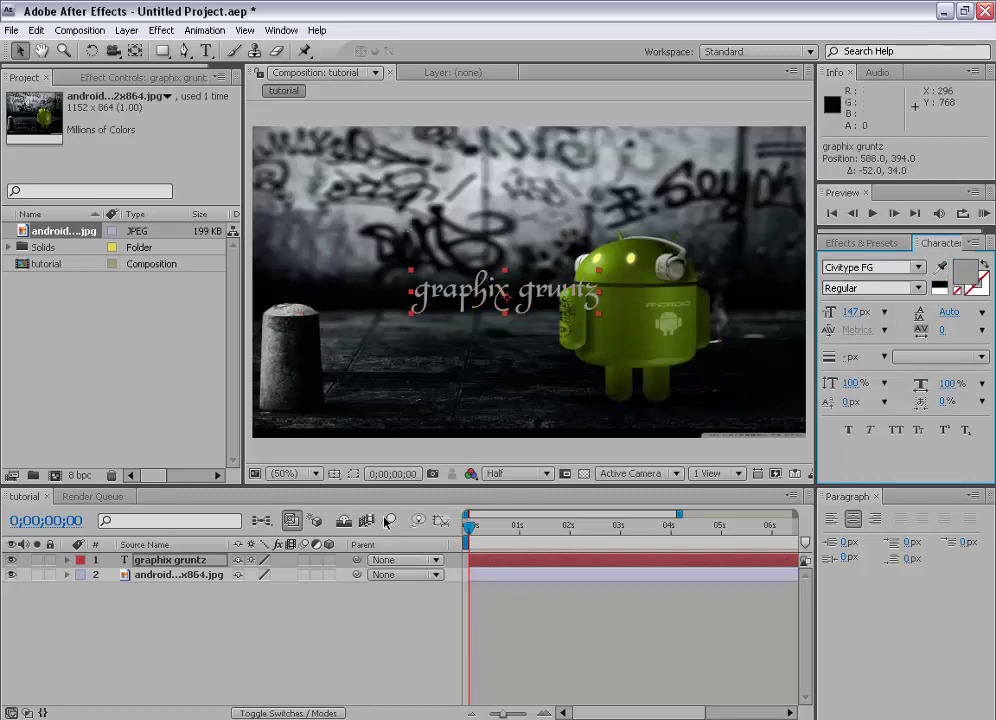
Deselect the text layer and close the Paragraph panel.
click(322, 629)
click(877, 496)
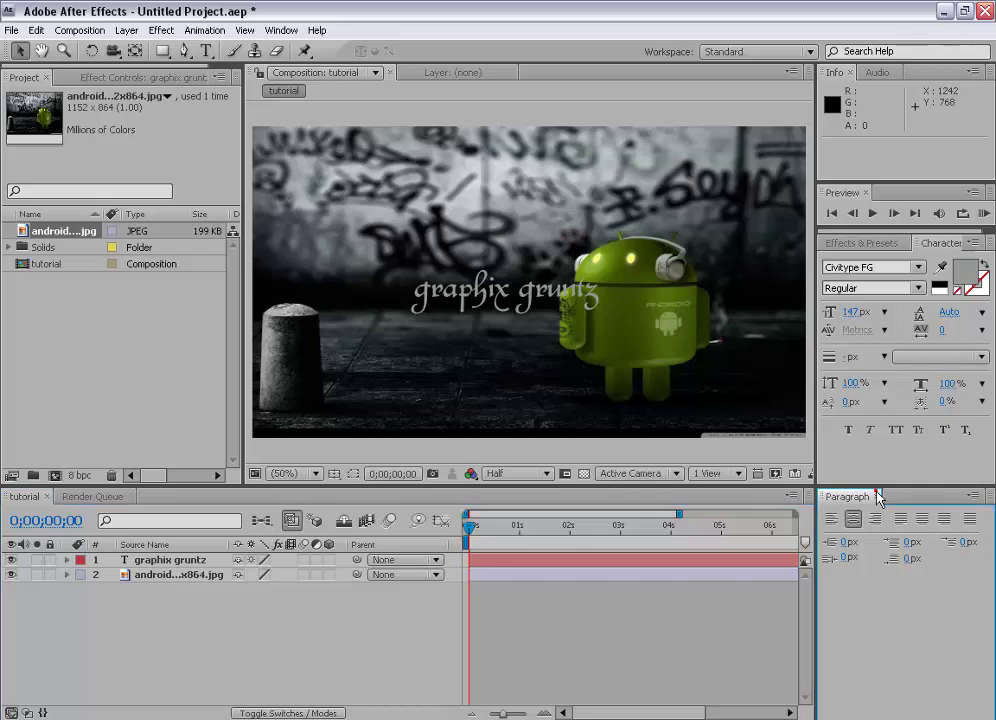
click(876, 496)
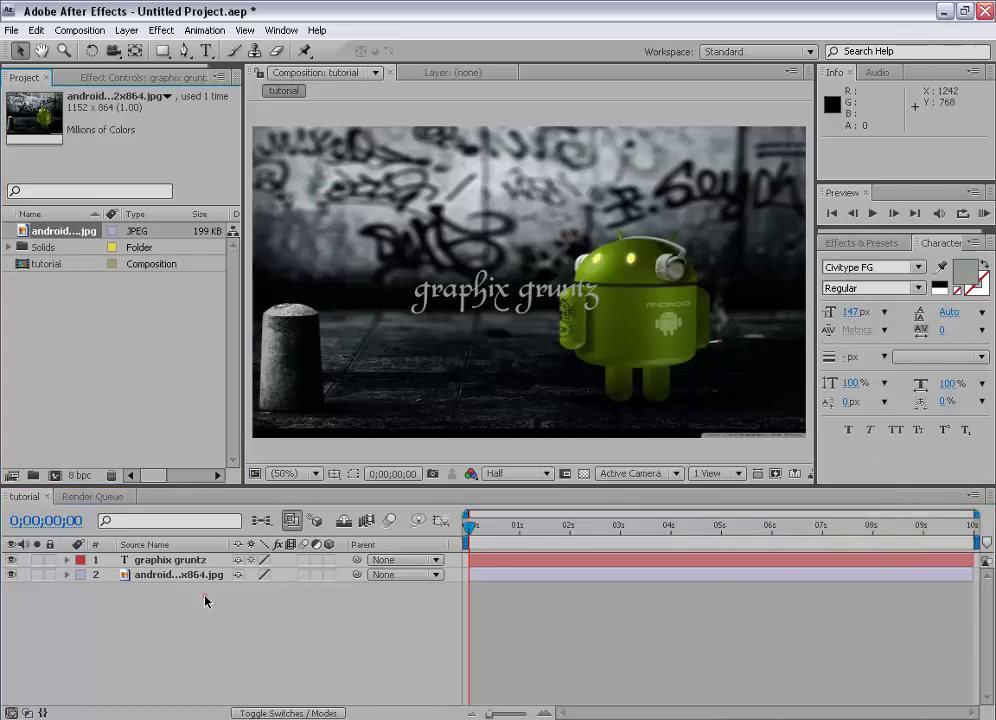